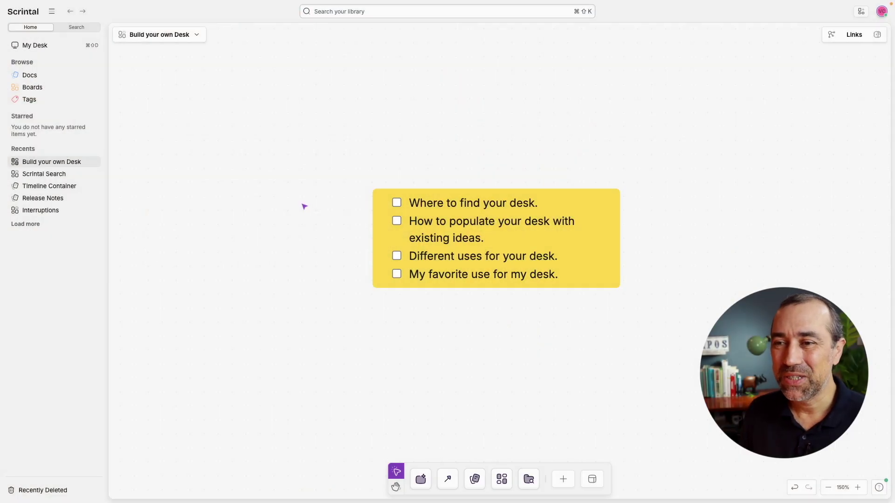
Step: Tick off the yellow checklist item on Build your own Desk and leave the card
{"action": "left_click", "coordinate": [397, 203]}
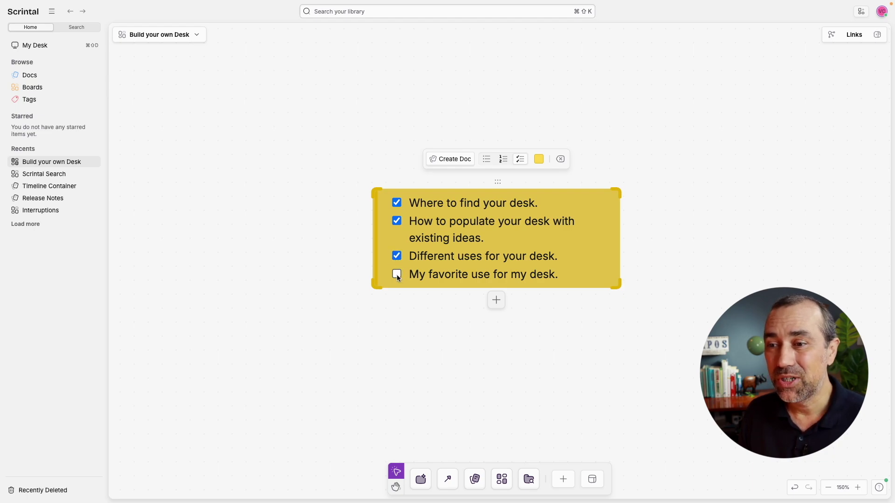
{"action": "left_click", "coordinate": [346, 271]}
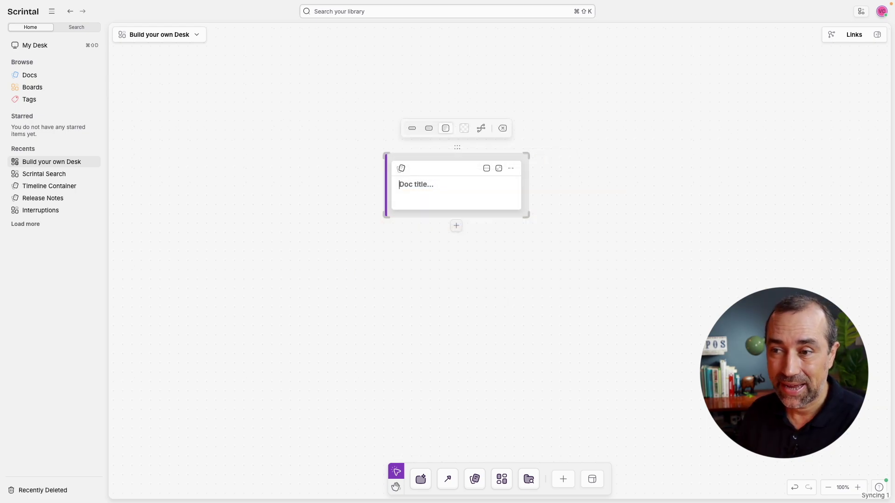
Step: Title the new doc 'Keyboard Shortcuts' with lines 'Mac: cmd + shift + D' and 'Windows: ctrl + shift + D'
{"action": "type", "text": "Keyboa"}
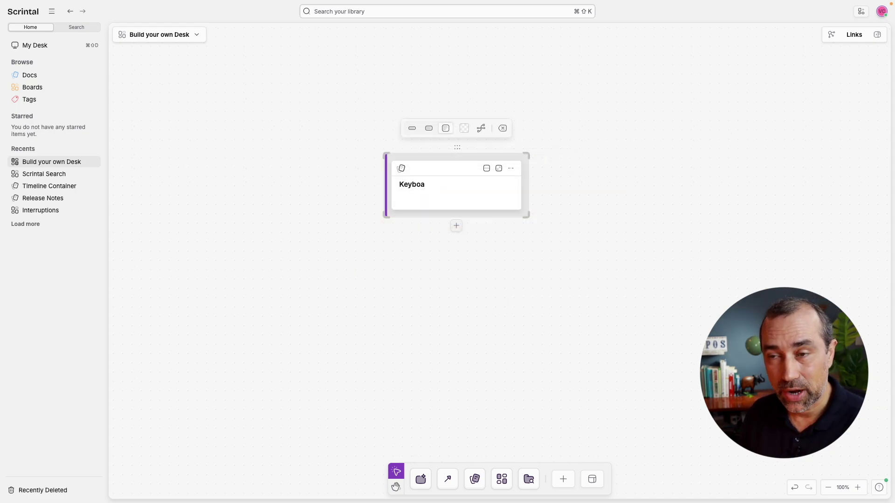
{"action": "type", "text": "rd Shortcuts"}
{"action": "key", "text": "Return"}
{"action": "type", "text": "Mac: cmd + shift + D"}
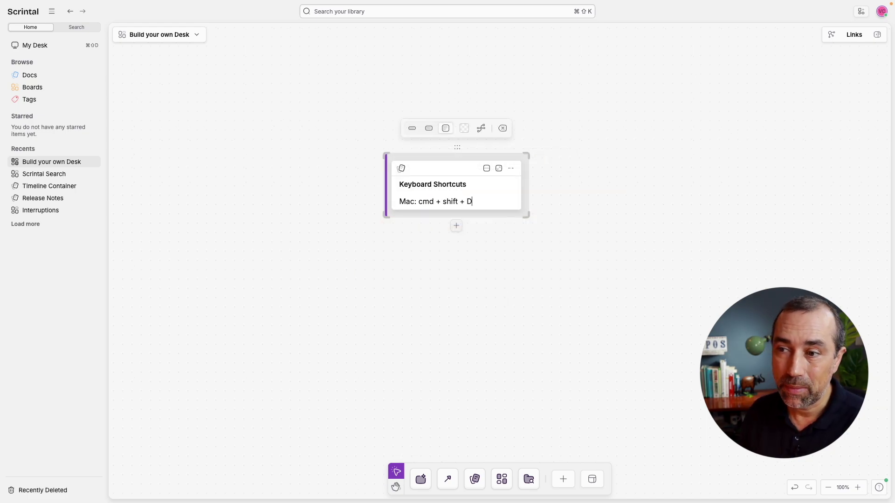
{"action": "key", "text": "Return"}
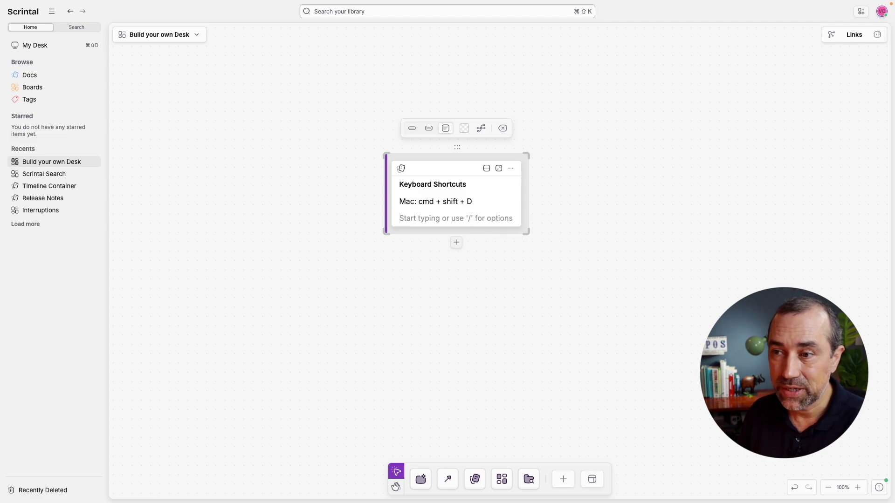
{"action": "type", "text": "Windows"}
{"action": "type", "text": ": ctrl + shift + D"}
{"action": "left_click", "coordinate": [389, 284]}
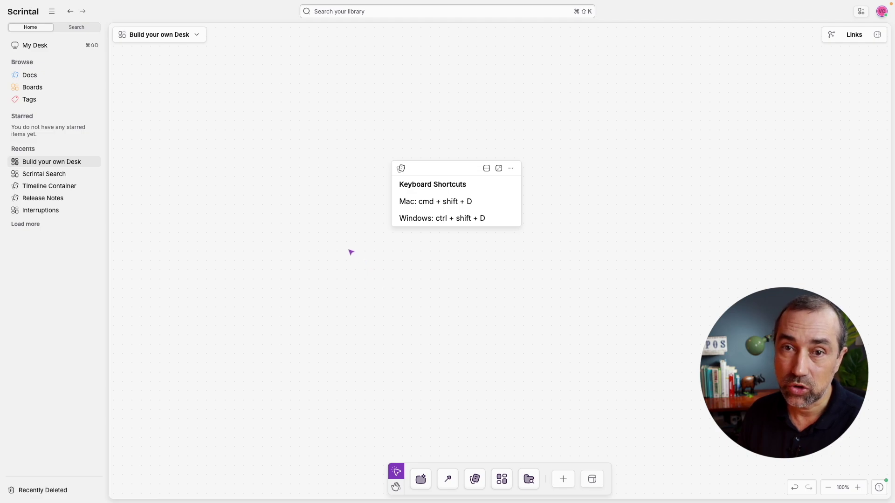
{"action": "left_click", "coordinate": [49, 48]}
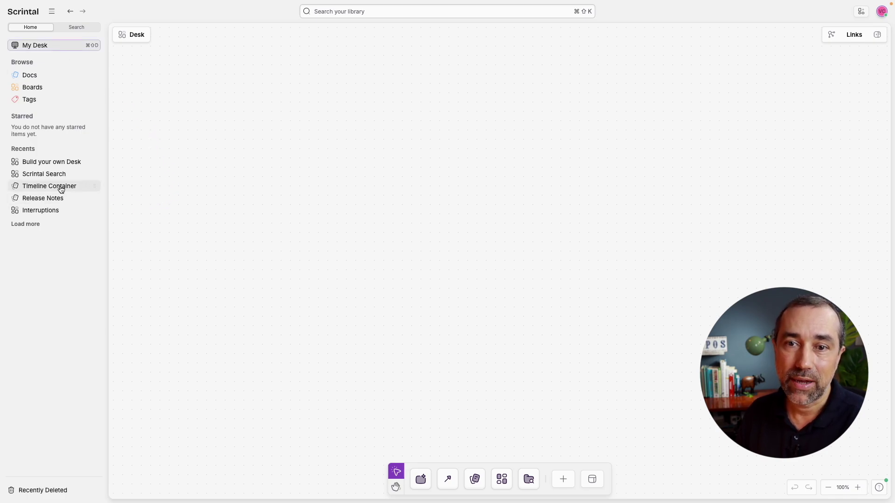
Step: Drop the Timeline Container doc onto My Desk, then delete it again
{"action": "left_click_drag", "start_coordinate": [62, 187], "coordinate": [300, 189]}
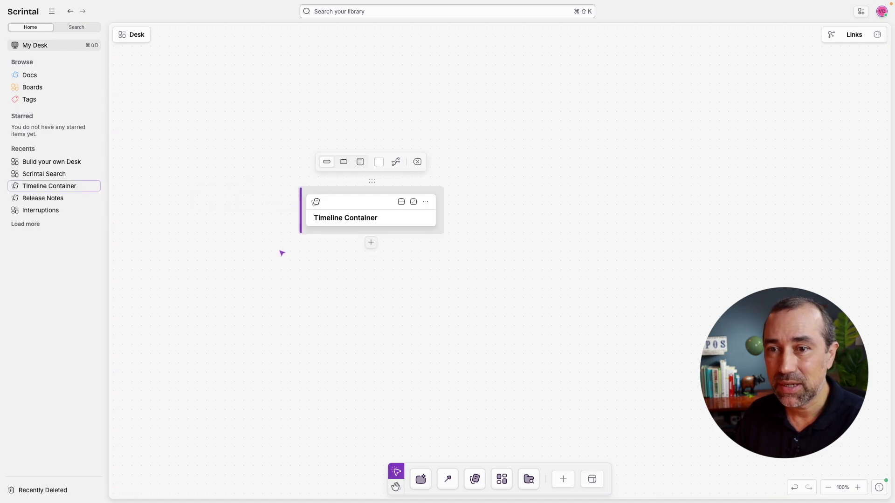
{"action": "left_click_drag", "start_coordinate": [275, 159], "coordinate": [505, 287]}
{"action": "key", "text": "BackSpace"}
Step: Add a Heading 3 'Videos in Progress' at the top-left and drag Build your own Desk onto the desk
{"action": "double_click", "coordinate": [357, 213]}
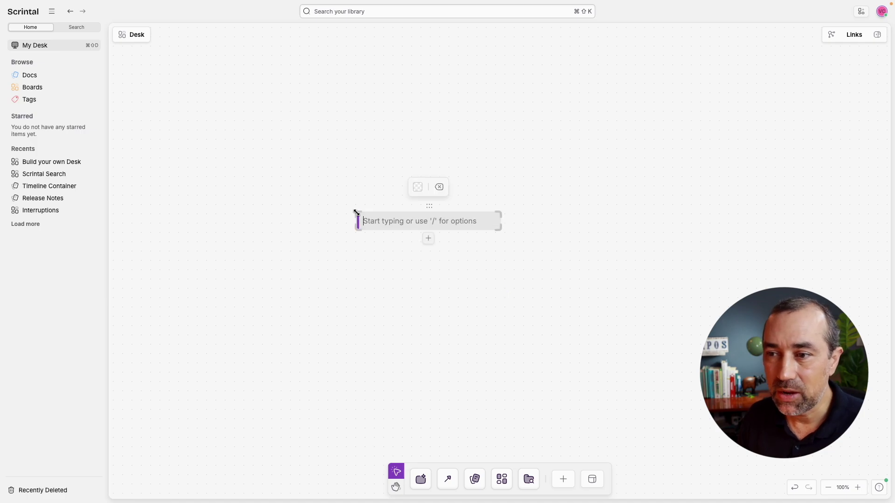
{"action": "type", "text": "/"}
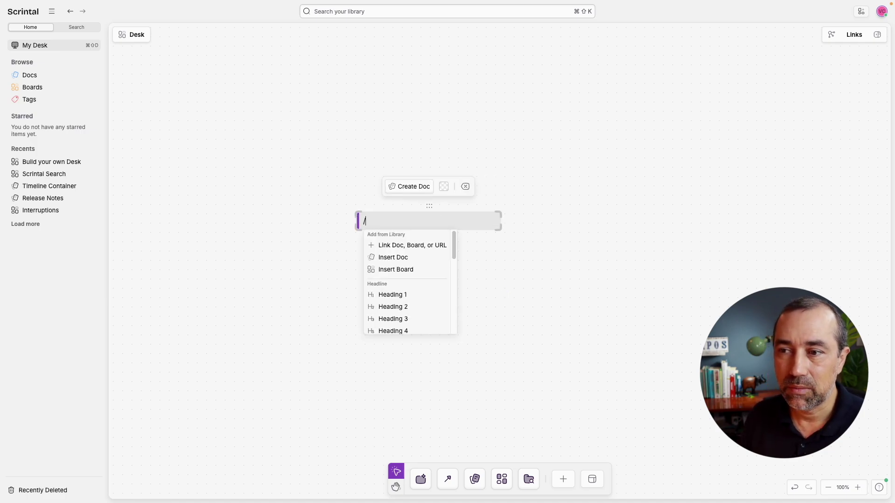
{"action": "left_click", "coordinate": [395, 246]}
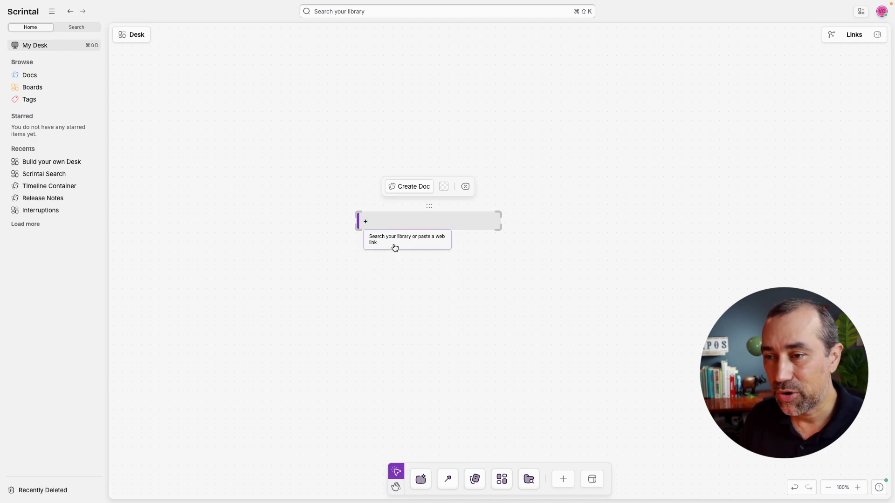
{"action": "key", "text": "BackSpace"}
{"action": "type", "text": "/"}
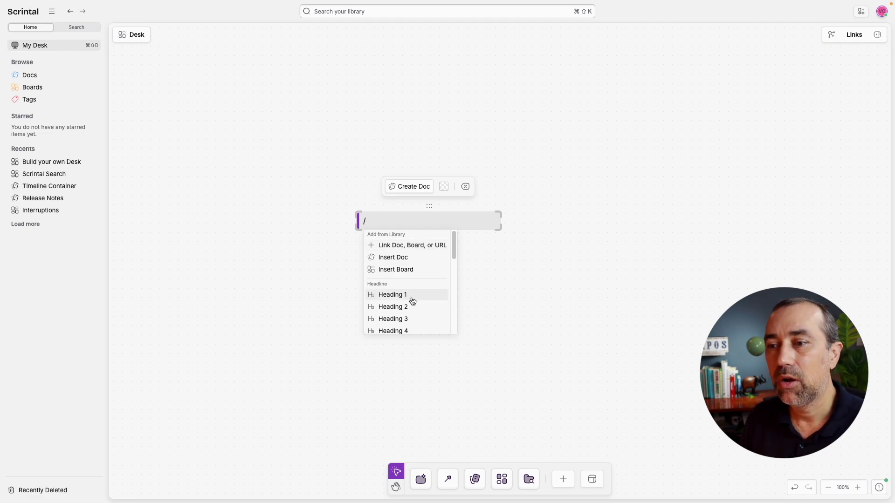
{"action": "left_click", "coordinate": [408, 318]}
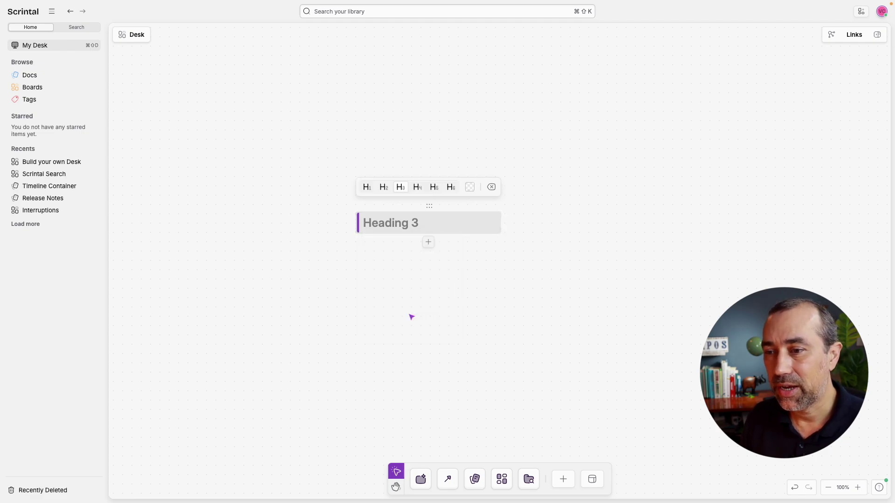
{"action": "type", "text": "Videos i"}
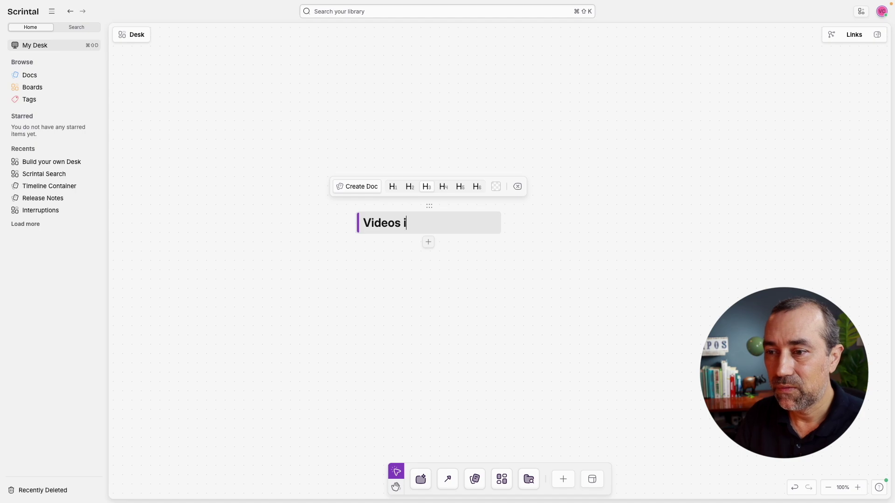
{"action": "type", "text": "n Progress"}
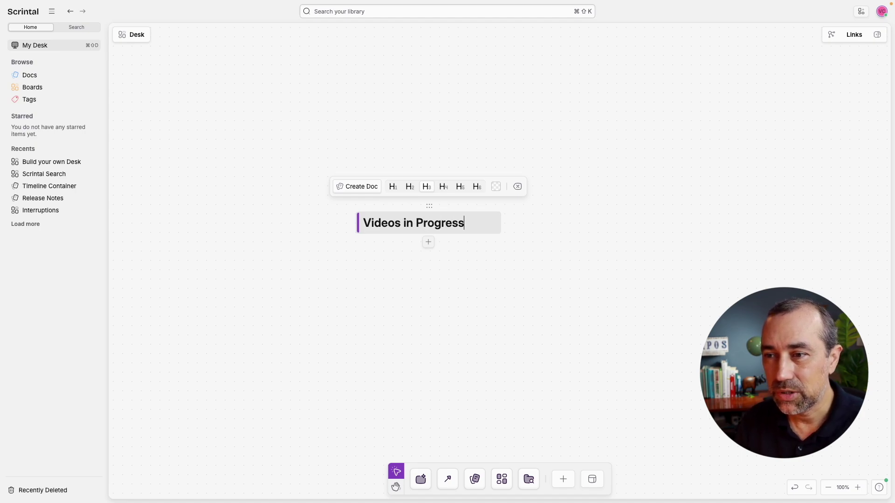
{"action": "left_click_drag", "start_coordinate": [429, 205], "coordinate": [245, 95]}
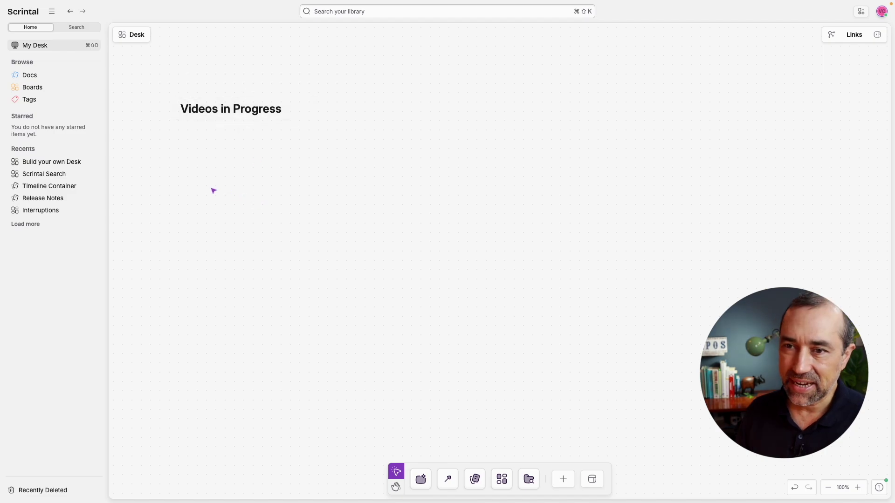
{"action": "left_click_drag", "start_coordinate": [56, 163], "coordinate": [228, 149]}
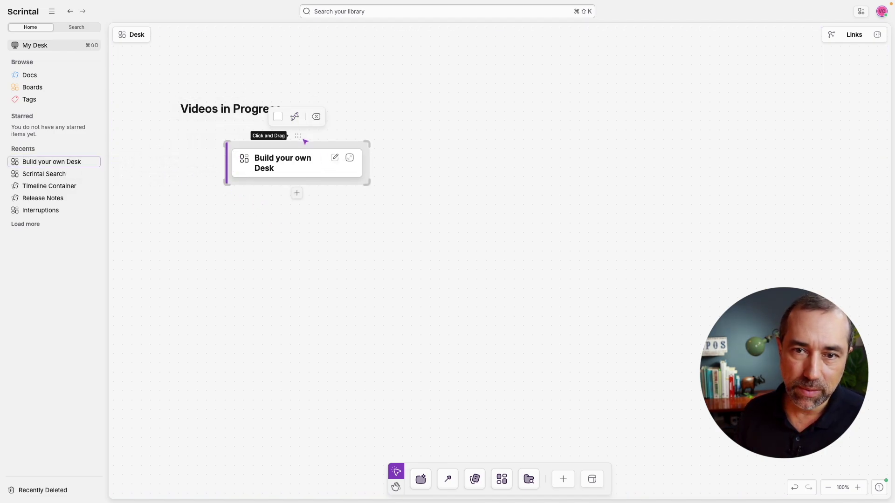
Step: Align the Build your own Desk board card directly under the Videos in Progress heading
{"action": "left_click_drag", "start_coordinate": [297, 136], "coordinate": [240, 126]}
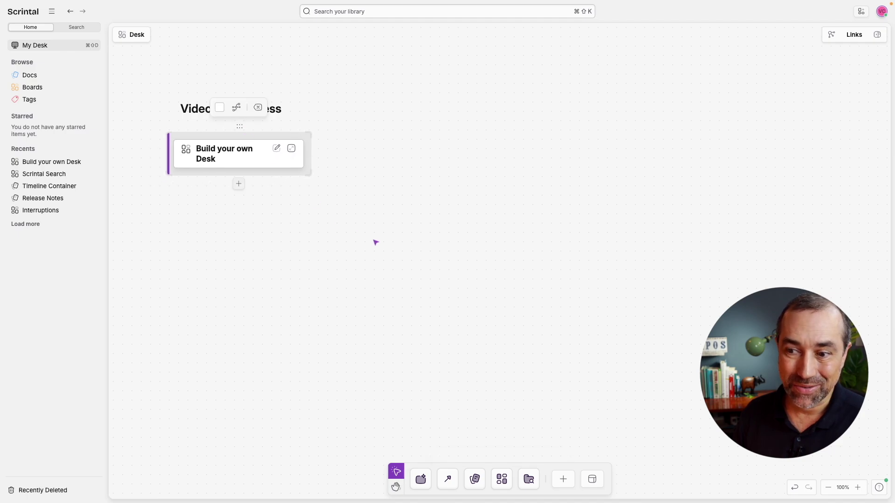
{"action": "left_click", "coordinate": [376, 242]}
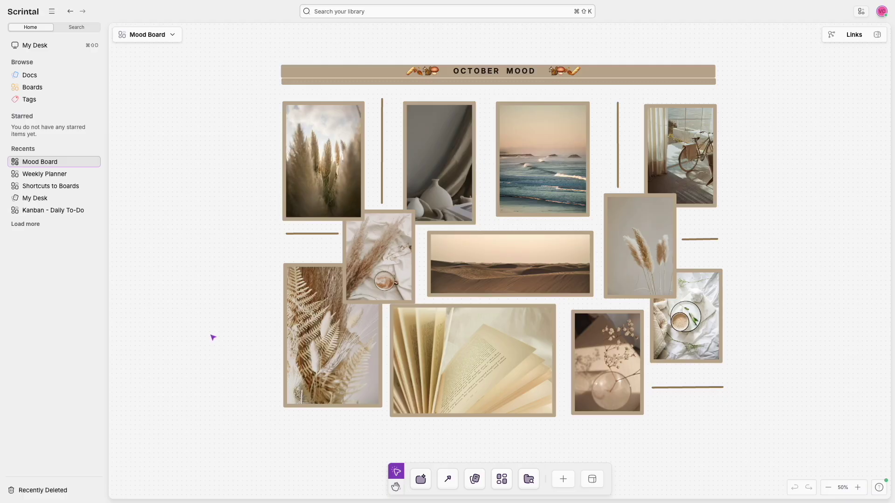
Step: Browse the Shortcuts to Boards and Weekly Planner boards from Recents
{"action": "left_click", "coordinate": [72, 187]}
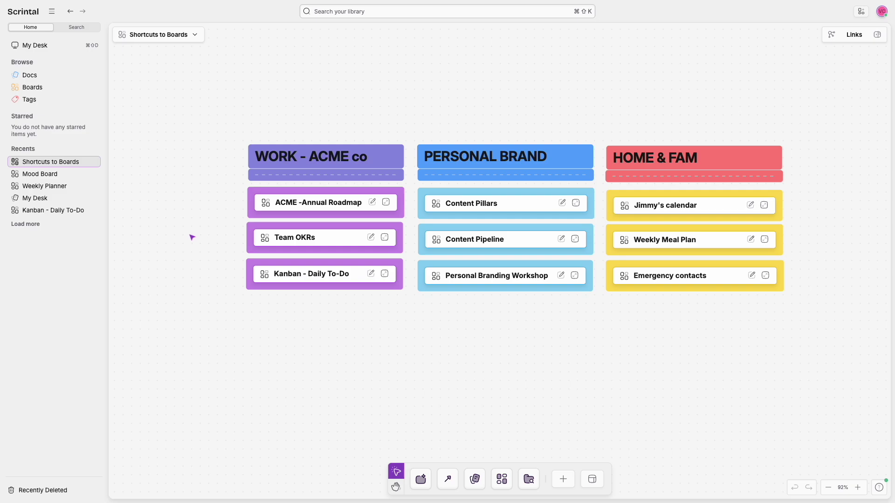
{"action": "left_click", "coordinate": [73, 187]}
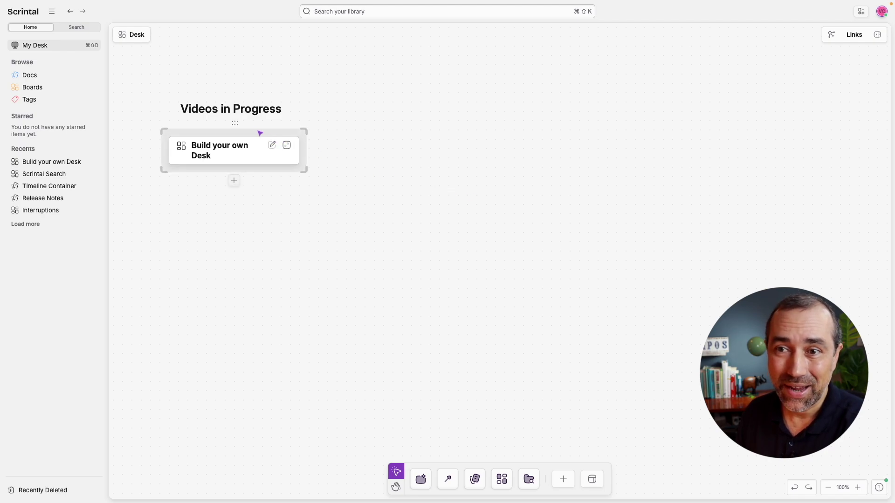
Step: Stack the board card into the heading group and rename the heading 'Work in Progress'
{"action": "left_click_drag", "start_coordinate": [236, 124], "coordinate": [245, 125]}
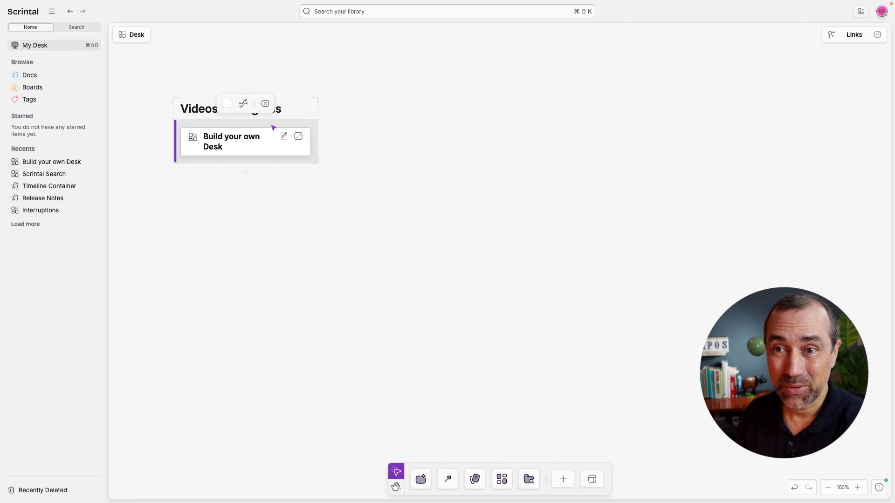
{"action": "double_click", "coordinate": [203, 110]}
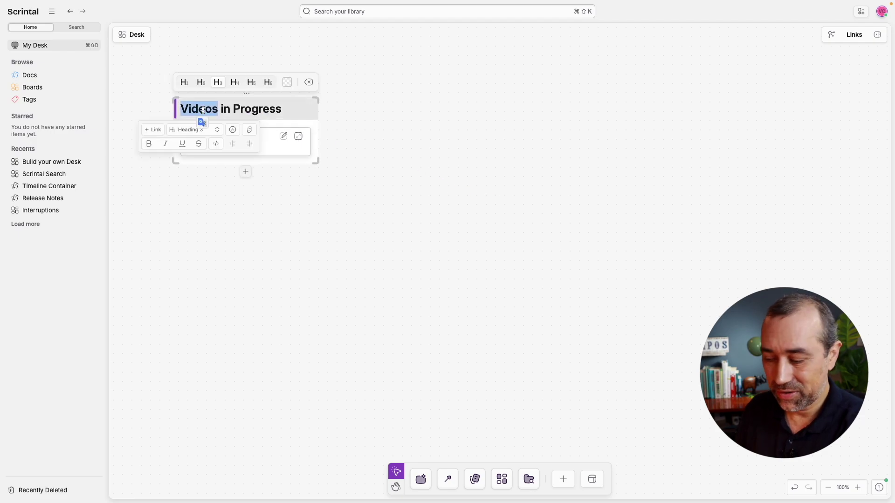
{"action": "type", "text": "Work"}
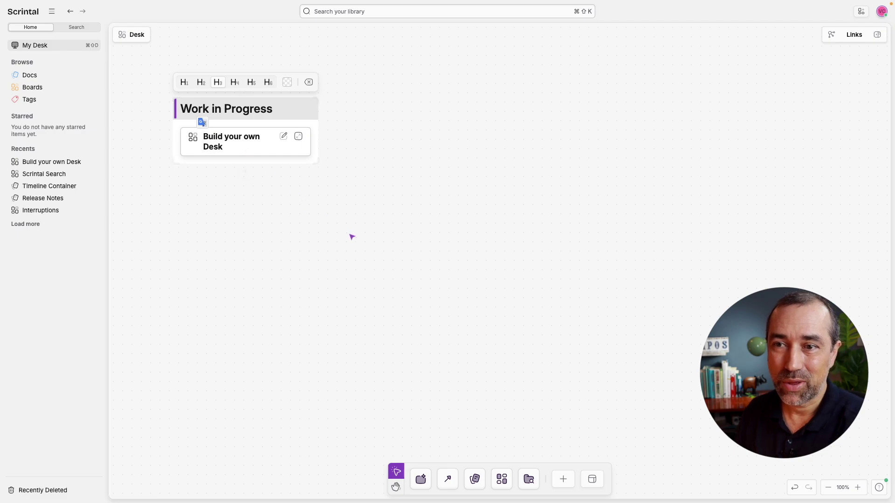
{"action": "left_click", "coordinate": [352, 236]}
Step: Colour the Work in Progress heading yellow and shift the group up-left
{"action": "left_click", "coordinate": [253, 108]}
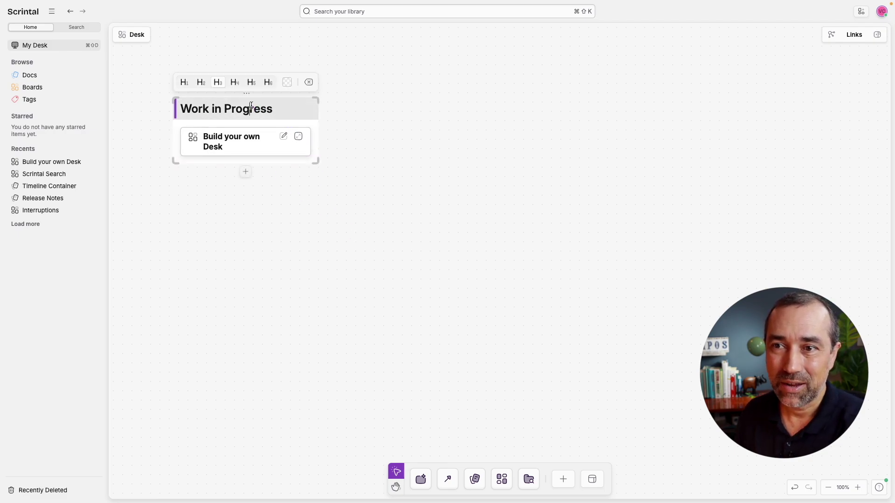
{"action": "left_click", "coordinate": [285, 84]}
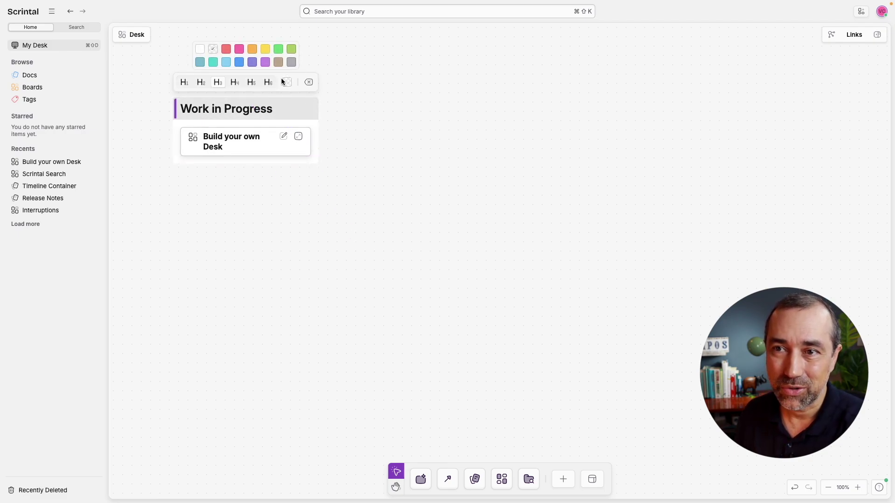
{"action": "left_click", "coordinate": [265, 52]}
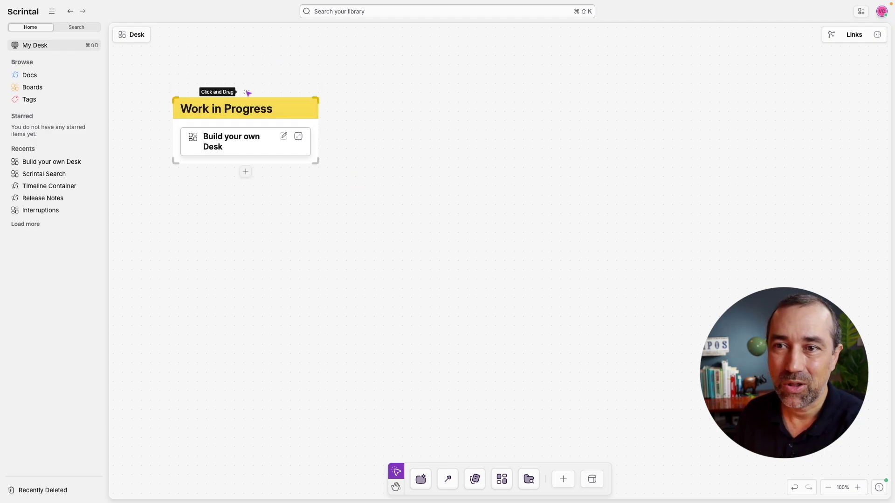
{"action": "left_click_drag", "start_coordinate": [244, 91], "coordinate": [227, 88]}
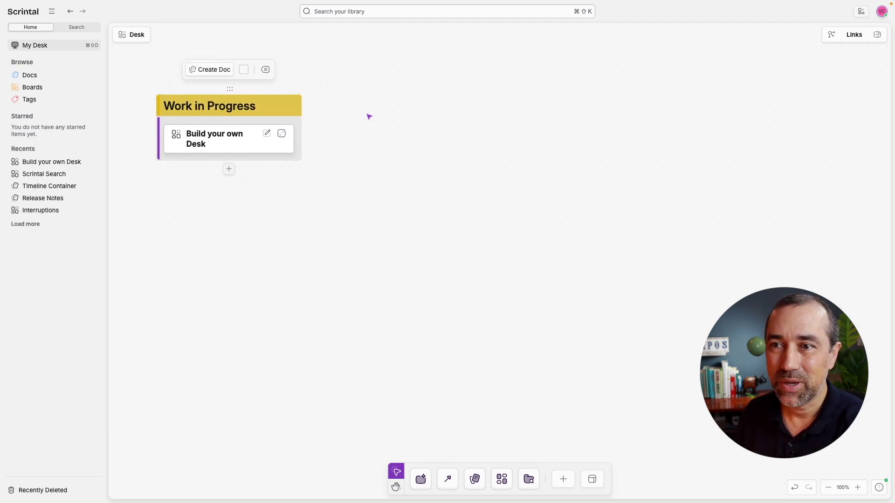
Step: Add a blue Heading 3 'Shortcuts' beside the Work in Progress column
{"action": "left_click", "coordinate": [565, 476]}
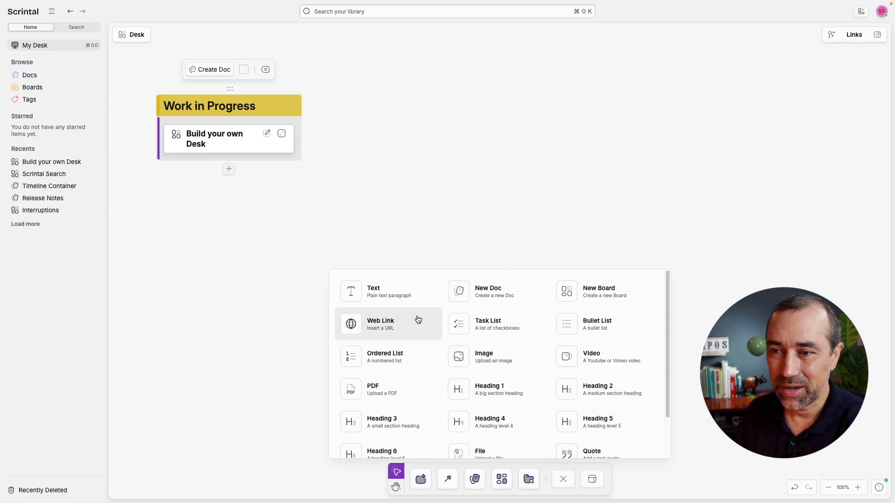
{"action": "left_click", "coordinate": [400, 303]}
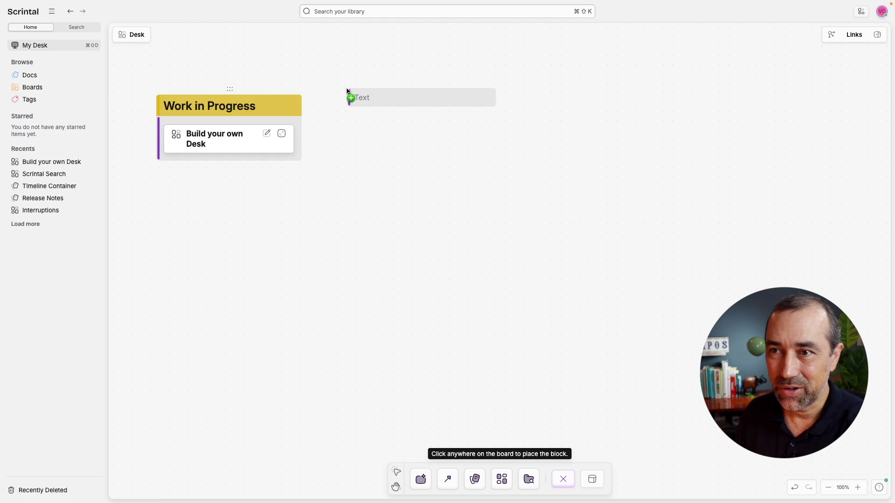
{"action": "left_click", "coordinate": [347, 93]}
{"action": "type", "text": "/"}
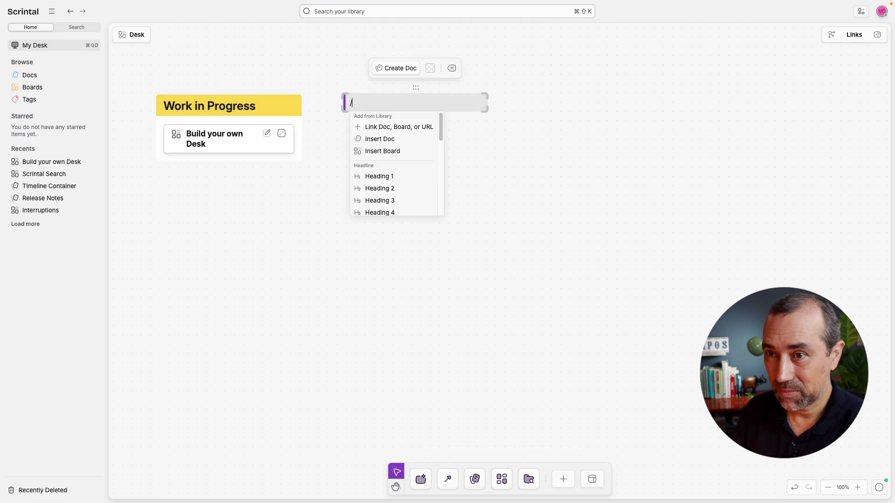
{"action": "left_click", "coordinate": [401, 199]}
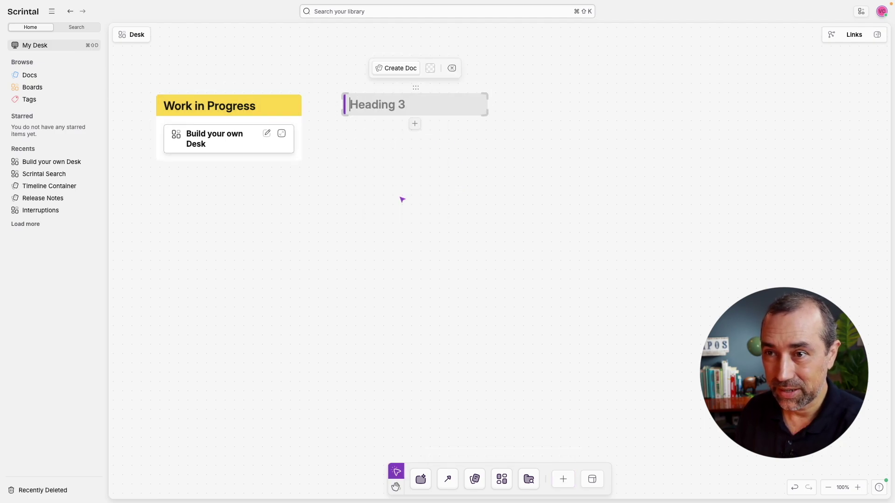
{"action": "type", "text": "Short"}
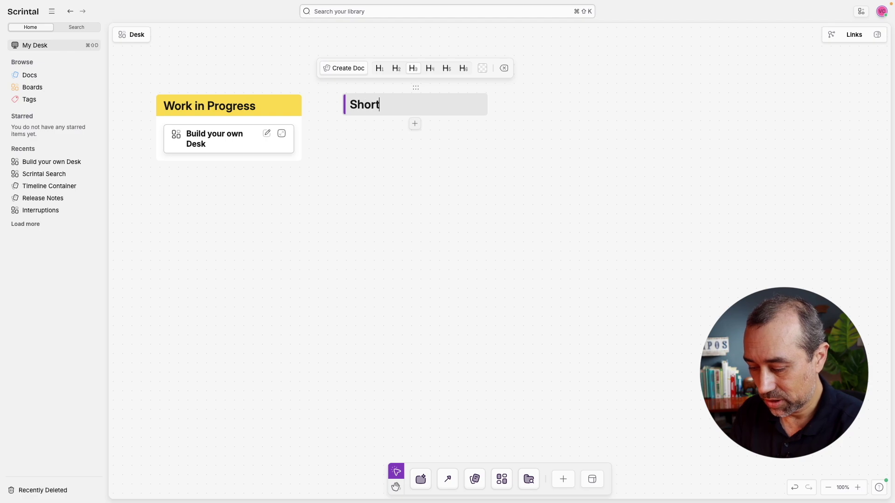
{"action": "type", "text": "cuts"}
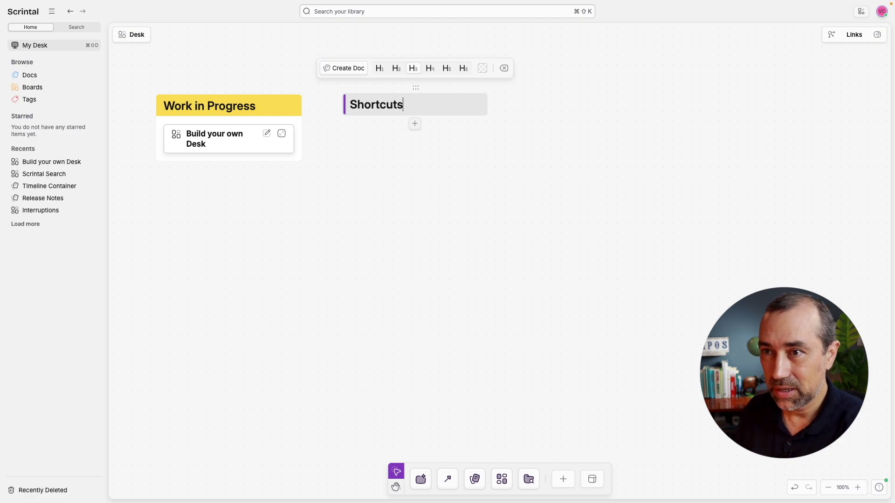
{"action": "left_click", "coordinate": [482, 68]}
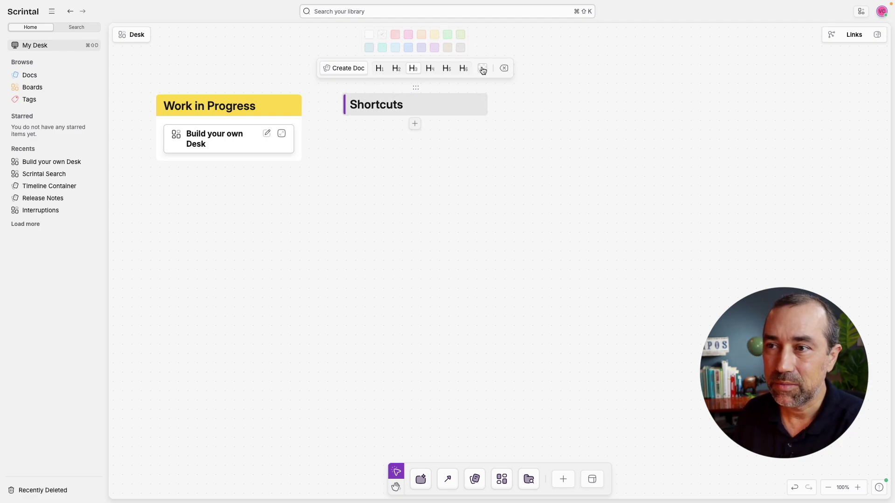
{"action": "left_click", "coordinate": [408, 48]}
{"action": "left_click_drag", "start_coordinate": [415, 88], "coordinate": [406, 89]}
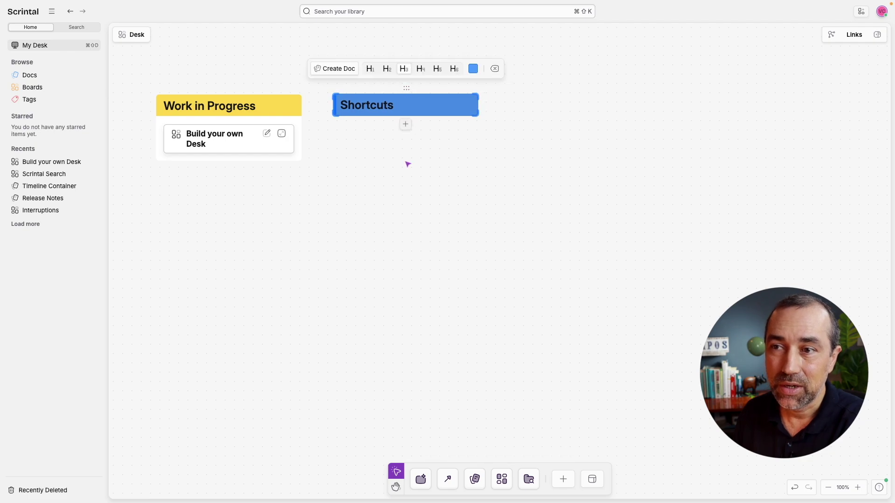
{"action": "left_click", "coordinate": [407, 164]}
Step: Drag Timeline Container and Interruptions from Recents under the Shortcuts heading
{"action": "left_click_drag", "start_coordinate": [59, 189], "coordinate": [393, 127]}
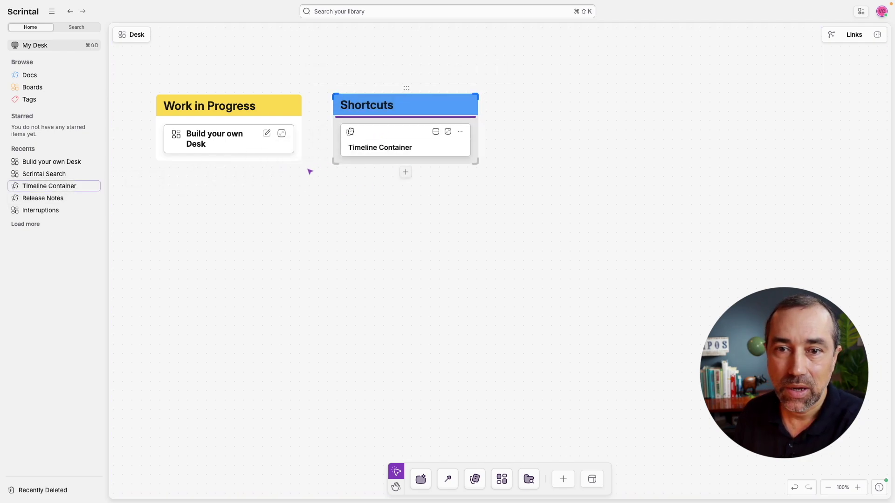
{"action": "left_click_drag", "start_coordinate": [43, 211], "coordinate": [384, 159]}
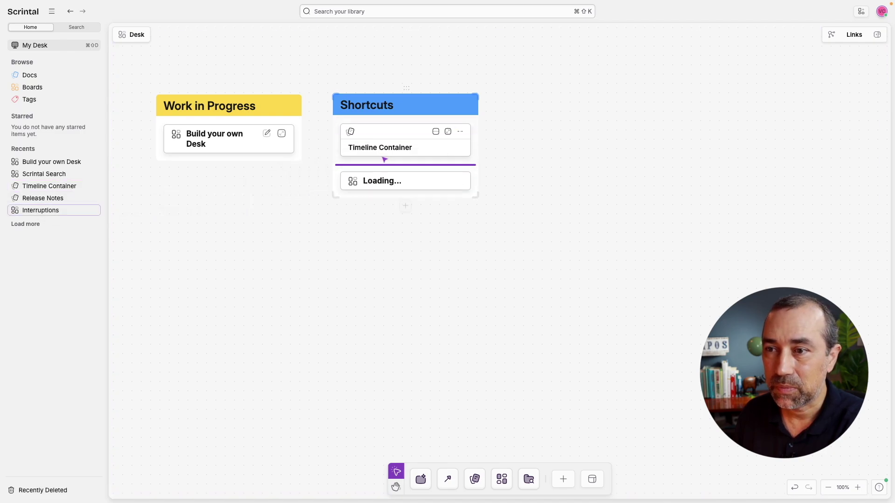
{"action": "left_click", "coordinate": [563, 479]}
Step: Place a Heading 3 titled 'Sites' below the Shortcuts column
{"action": "left_click_drag", "start_coordinate": [393, 432], "coordinate": [393, 428]}
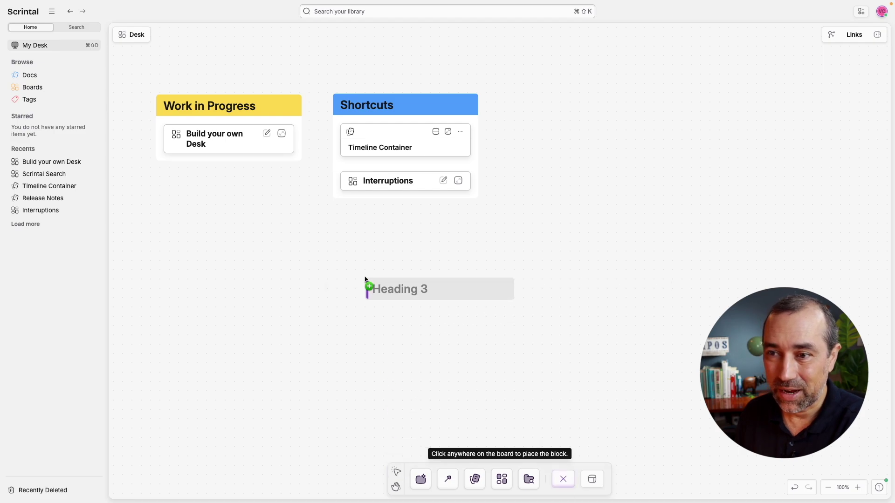
{"action": "left_click", "coordinate": [334, 230]}
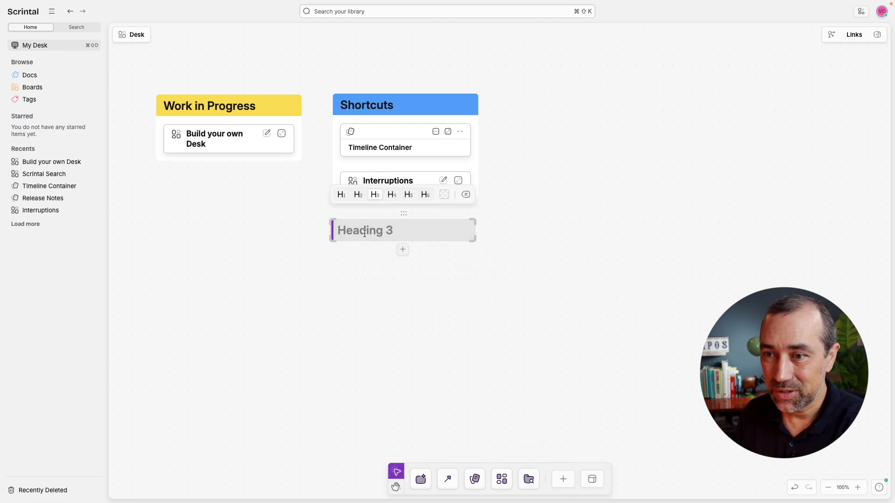
{"action": "type", "text": "Sites"}
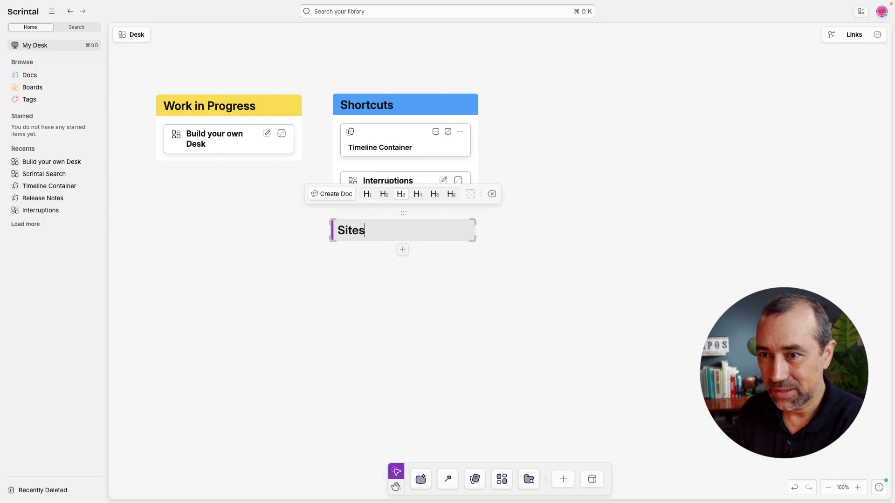
{"action": "left_click", "coordinate": [418, 303]}
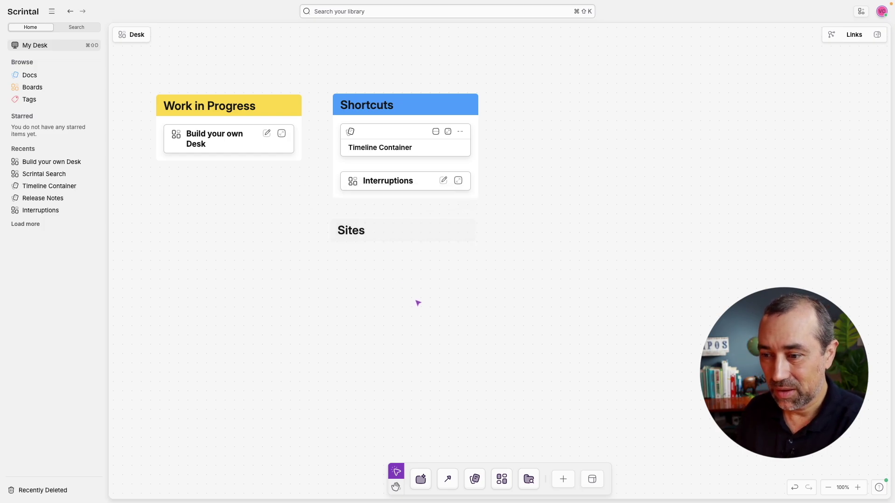
{"action": "left_click", "coordinate": [560, 478]}
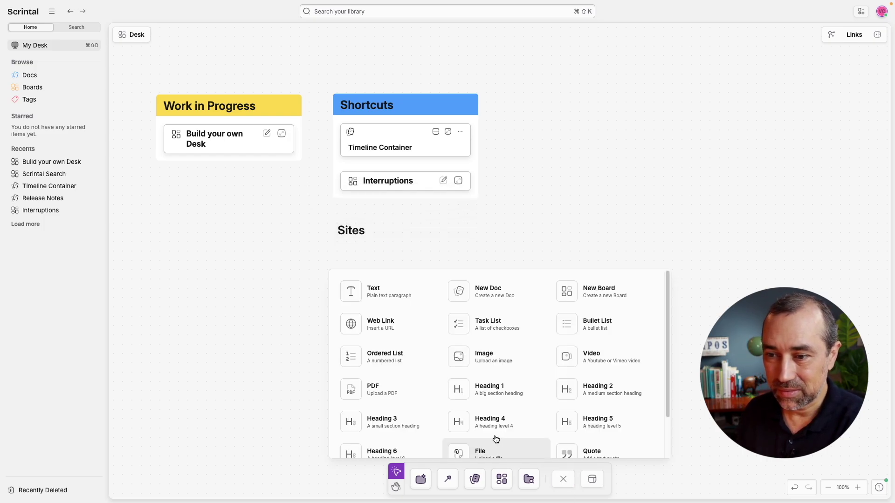
{"action": "left_click", "coordinate": [410, 326]}
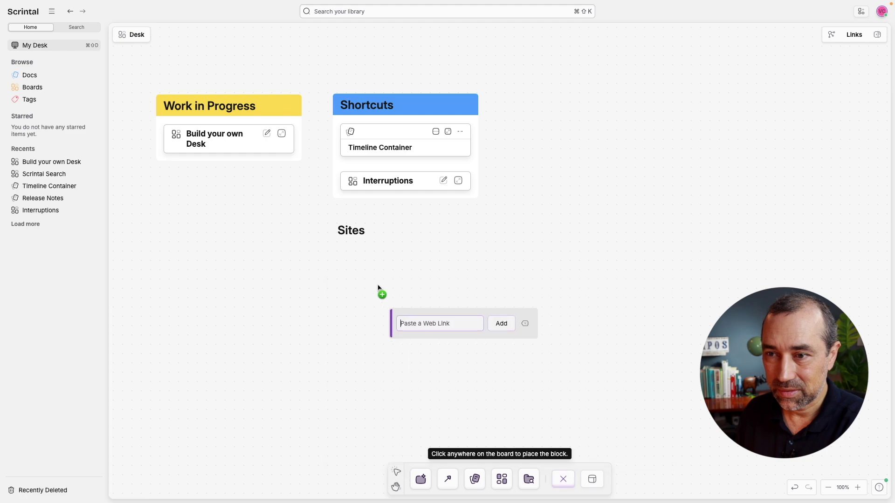
Step: Add a scrintal.com web link preview card under the Sites heading
{"action": "left_click", "coordinate": [331, 250]}
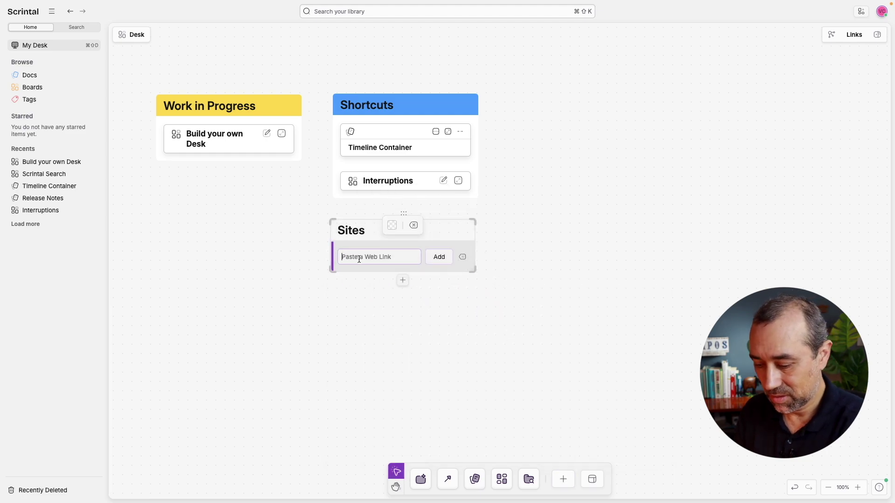
{"action": "type", "text": "scrintal.com"}
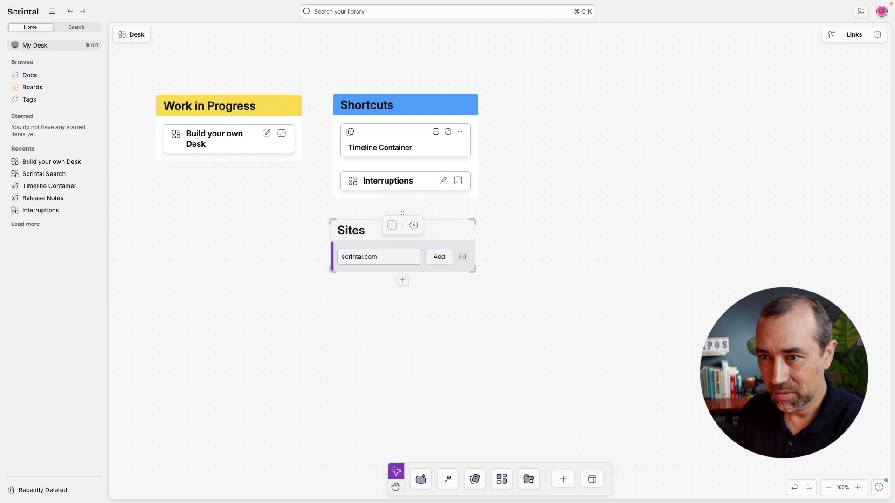
{"action": "left_click", "coordinate": [438, 257]}
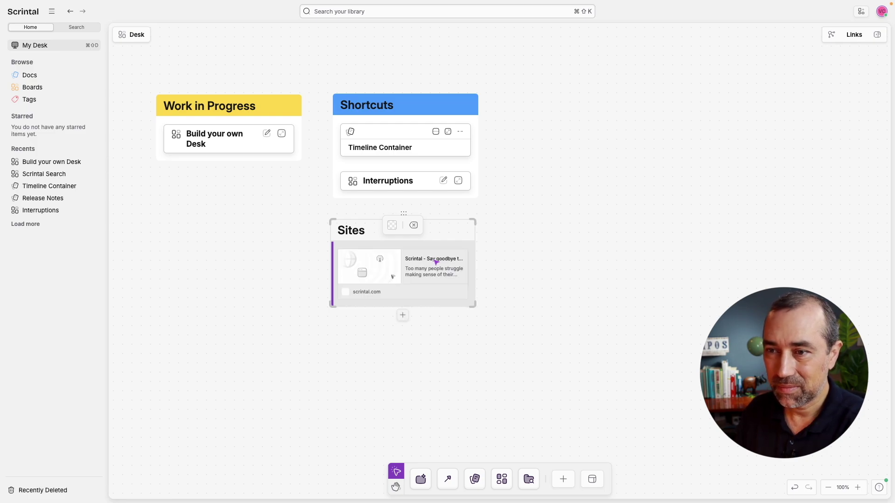
Step: Colour the Sites heading blue and align the column beneath Shortcuts
{"action": "left_click", "coordinate": [441, 233]}
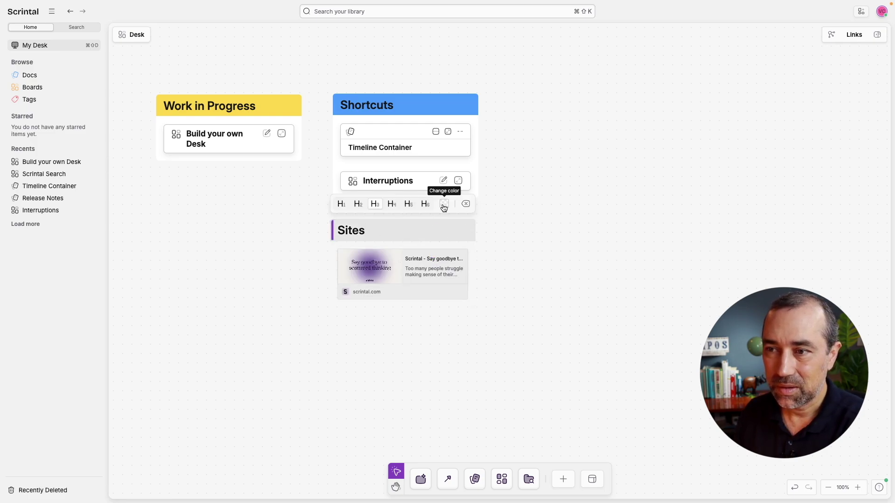
{"action": "left_click", "coordinate": [443, 206]}
{"action": "left_click", "coordinate": [397, 189]}
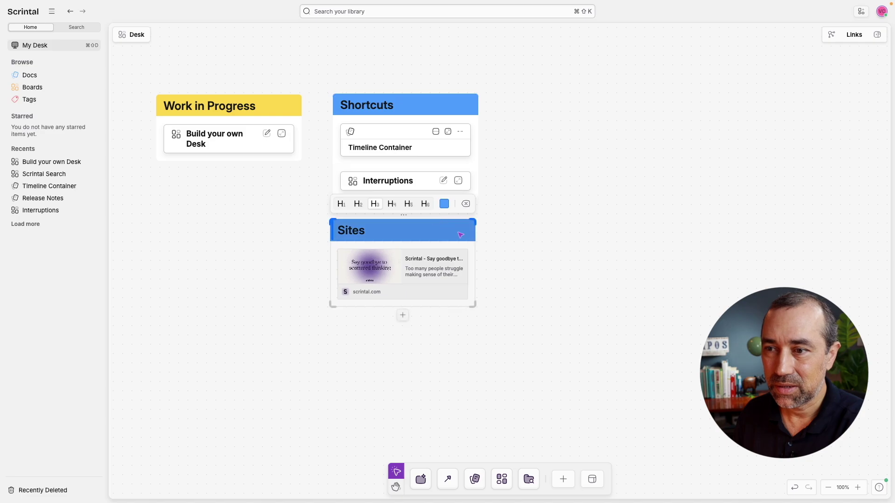
{"action": "left_click", "coordinate": [497, 236]}
{"action": "left_click_drag", "start_coordinate": [404, 220], "coordinate": [407, 214]}
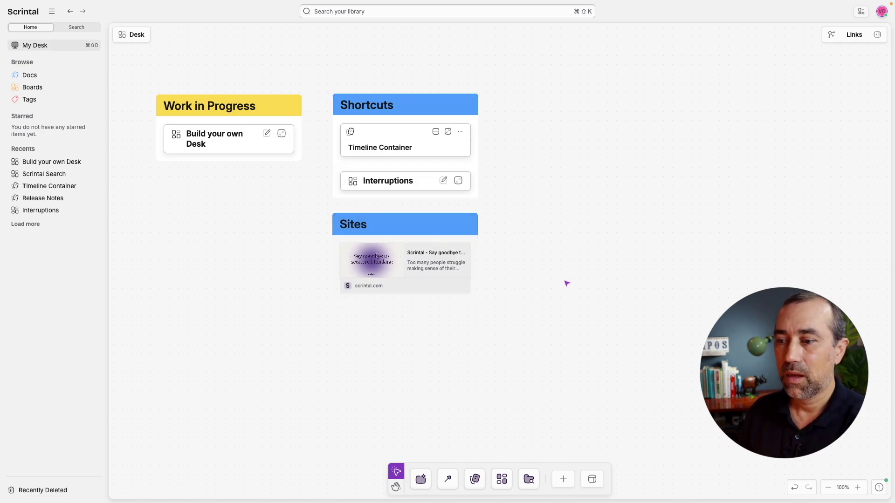
{"action": "left_click", "coordinate": [563, 478]}
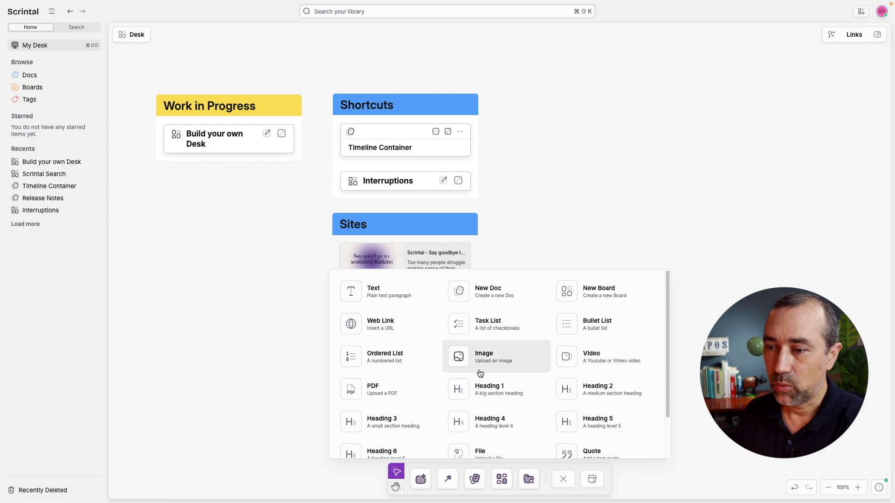
Step: Add a red Heading 3 'Tasks' to the right of Shortcuts
{"action": "left_click", "coordinate": [396, 412]}
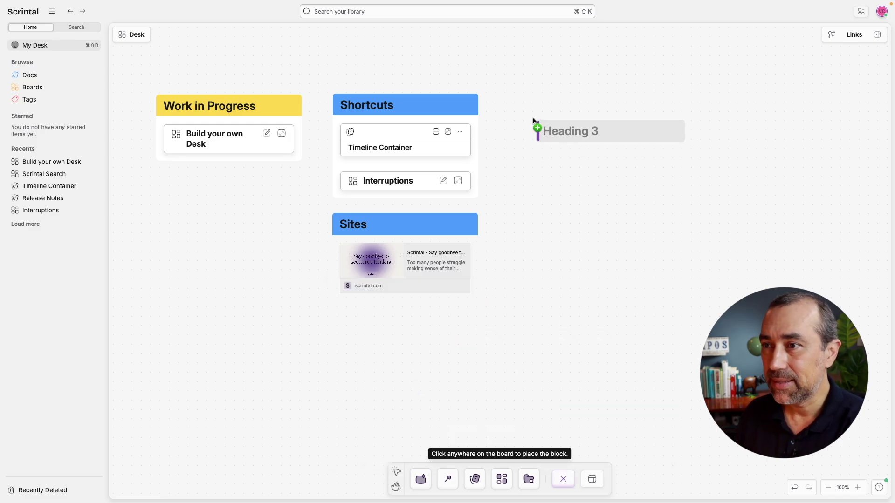
{"action": "left_click", "coordinate": [513, 97]}
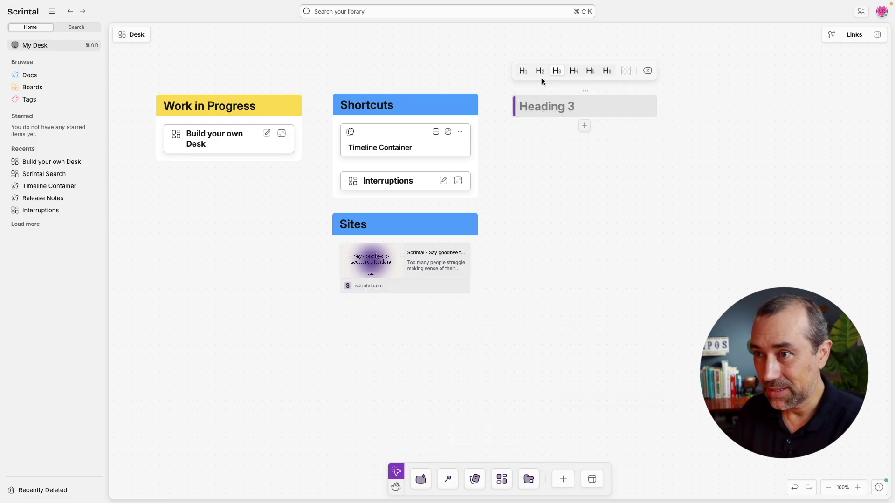
{"action": "type", "text": "Tasks"}
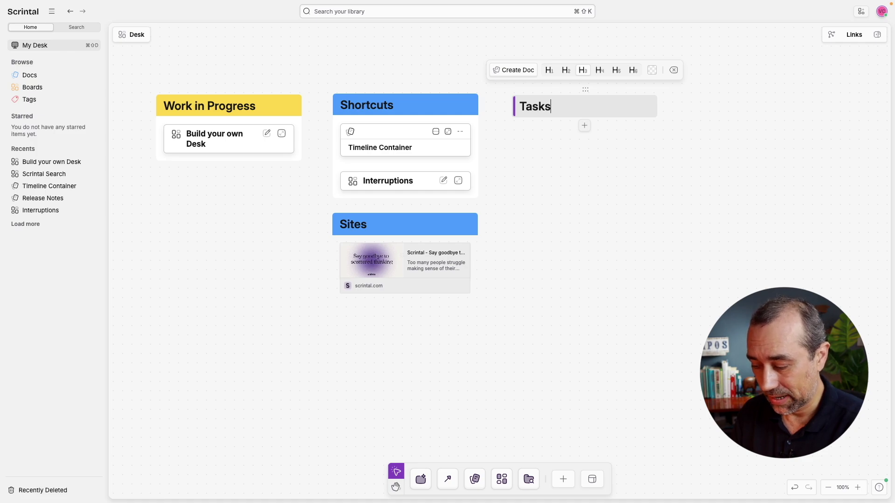
{"action": "left_click", "coordinate": [649, 70]}
{"action": "left_click", "coordinate": [565, 38]}
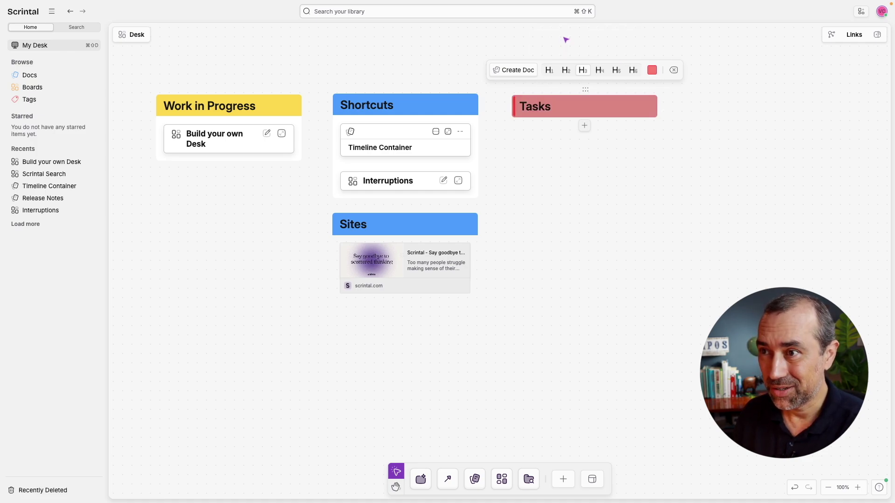
{"action": "left_click", "coordinate": [583, 148]}
Step: Add a to-do checklist under Tasks with 'Call Mom' and an empty item, then align it
{"action": "left_click", "coordinate": [583, 126]}
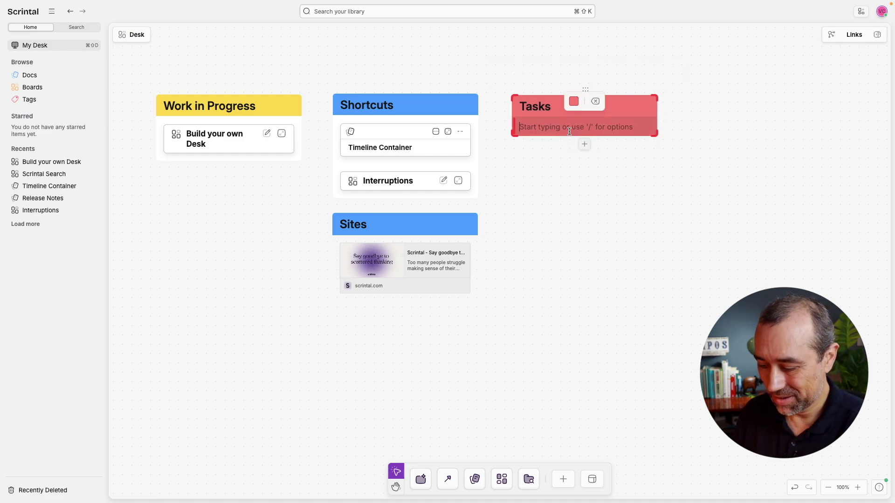
{"action": "type", "text": "/tas"}
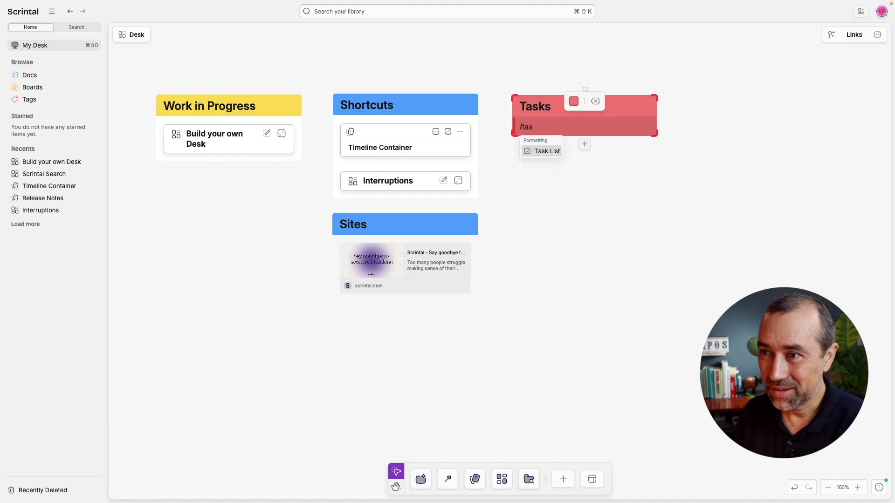
{"action": "left_click", "coordinate": [553, 153]}
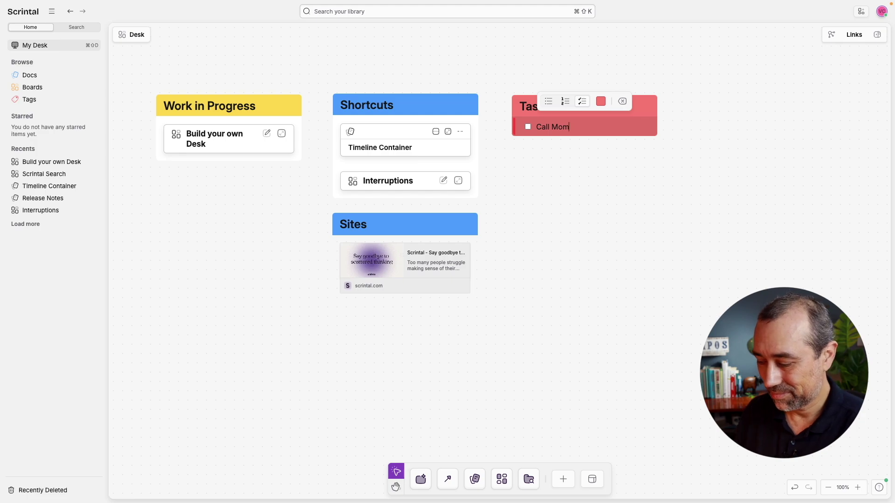
{"action": "key", "text": "Return"}
{"action": "left_click", "coordinate": [581, 229]}
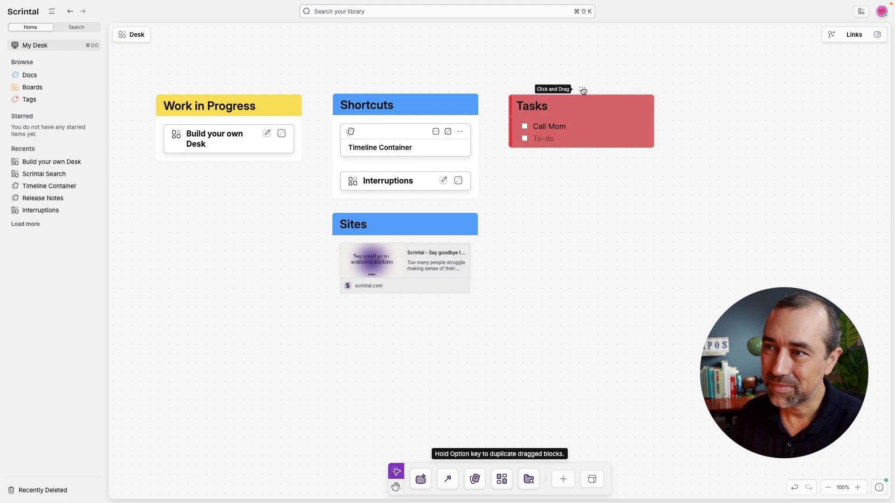
{"action": "left_click_drag", "start_coordinate": [583, 90], "coordinate": [576, 90]}
{"action": "left_click", "coordinate": [718, 179]}
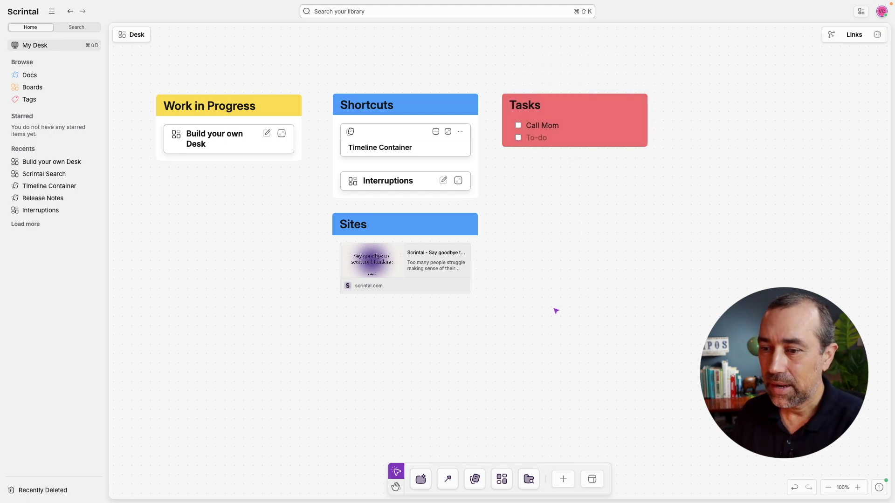
Step: Add a Heading 3 block reading 'Quick Notes' to the right of the Tasks column
{"action": "left_click", "coordinate": [564, 479]}
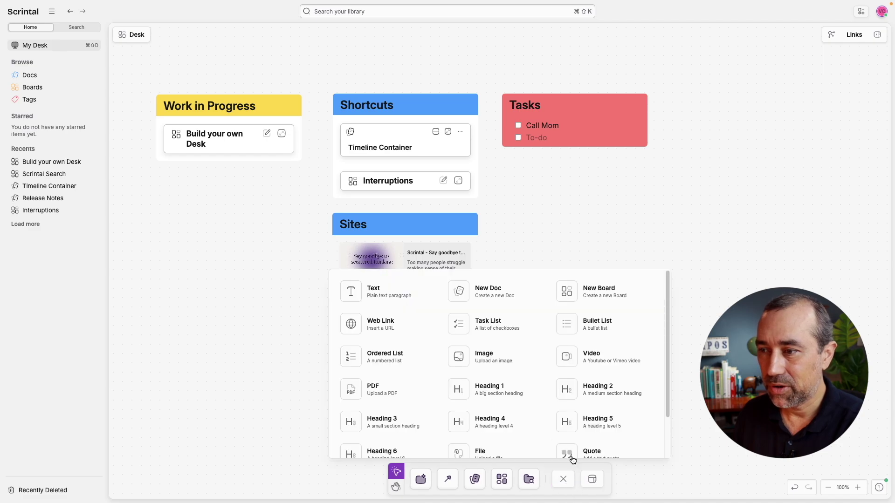
{"action": "left_click", "coordinate": [393, 418]}
{"action": "left_click", "coordinate": [688, 96]}
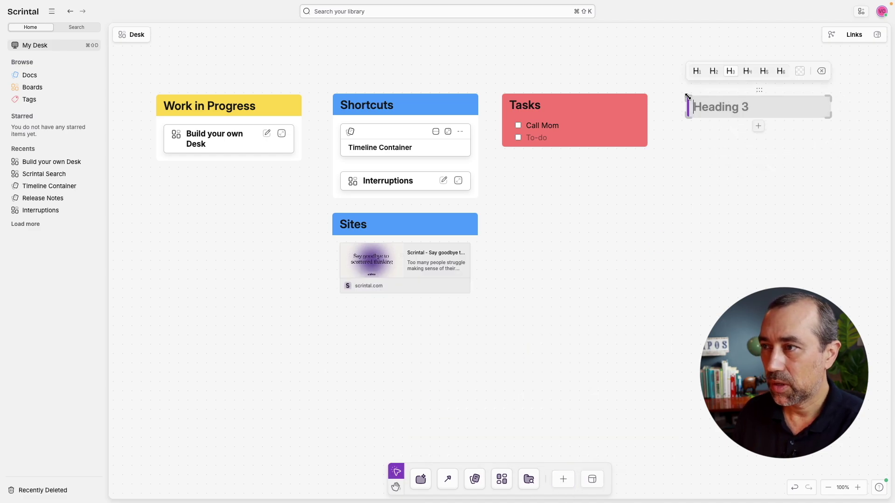
{"action": "type", "text": "Quick Notes"}
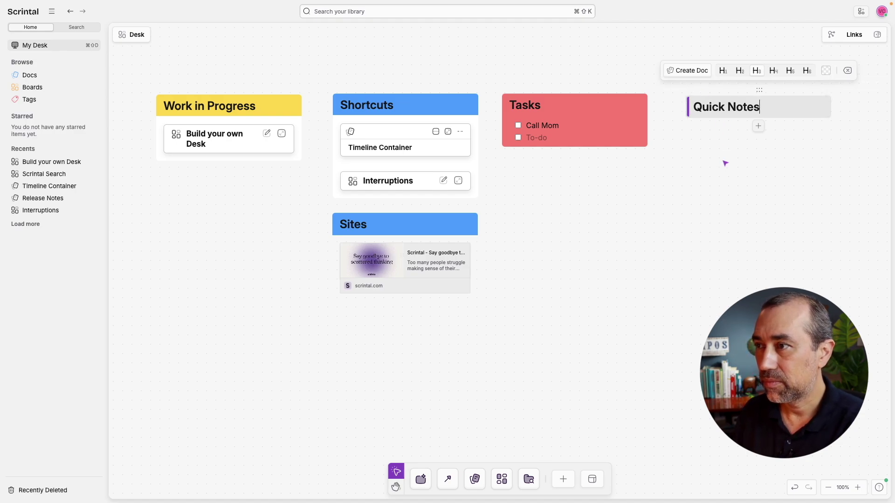
Step: Open the Quick Notes heading's colour options, then pan the board to show more empty space
{"action": "left_click", "coordinate": [826, 71]}
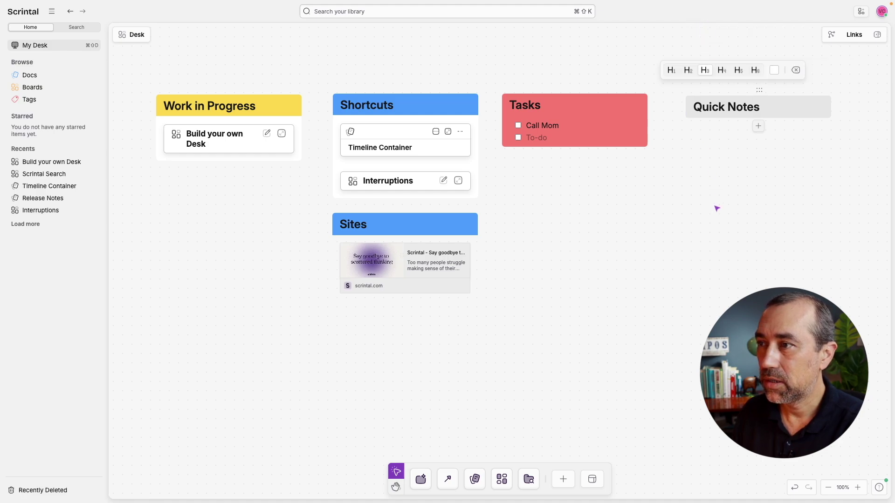
{"action": "key", "text": "h"}
{"action": "left_click_drag", "start_coordinate": [717, 206], "coordinate": [636, 214]}
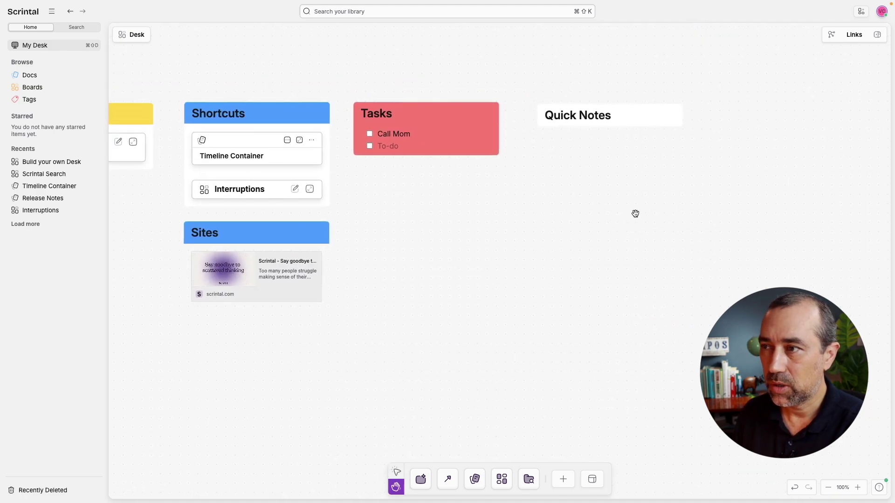
{"action": "left_click", "coordinate": [396, 472]}
Step: Move the Quick Notes heading further right and add a 'Write them down.' text block below it
{"action": "left_click_drag", "start_coordinate": [610, 102], "coordinate": [753, 91]}
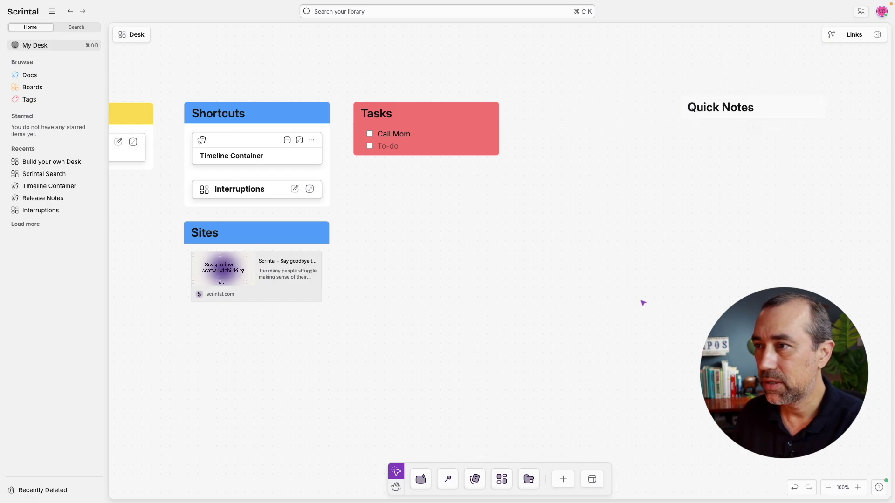
{"action": "left_click", "coordinate": [563, 479]}
{"action": "left_click", "coordinate": [395, 304]}
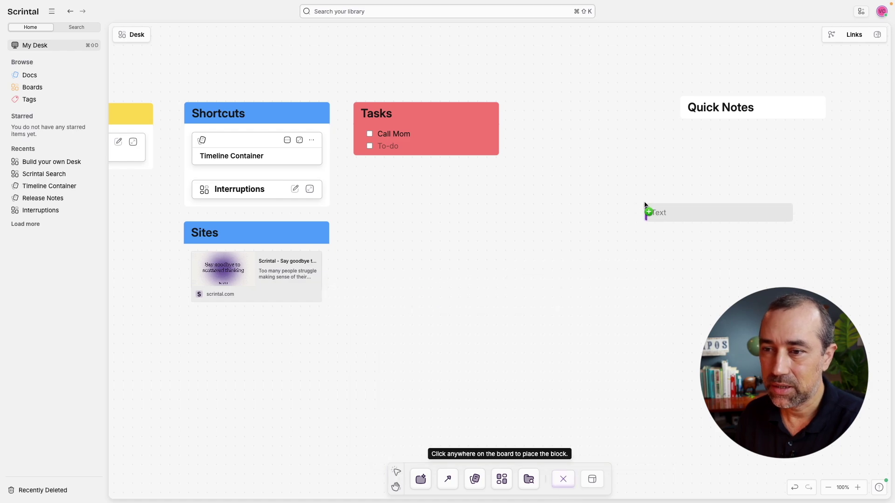
{"action": "left_click", "coordinate": [627, 169]}
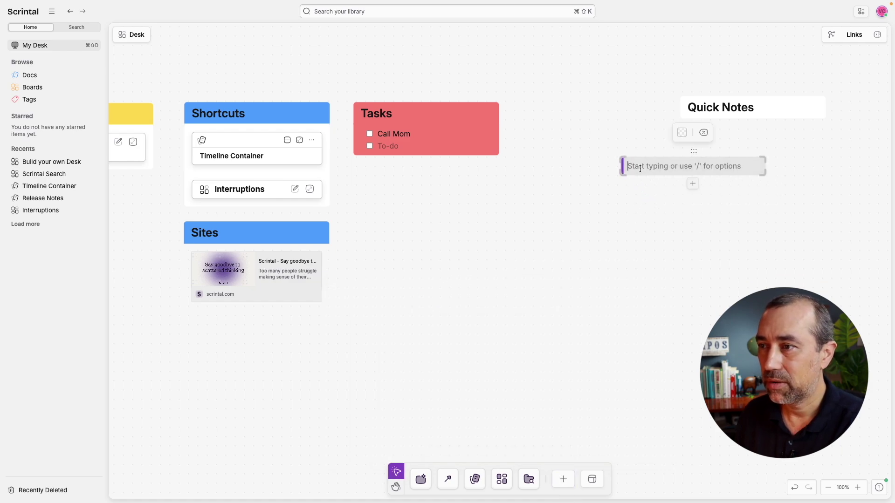
{"action": "type", "text": "Write them down."}
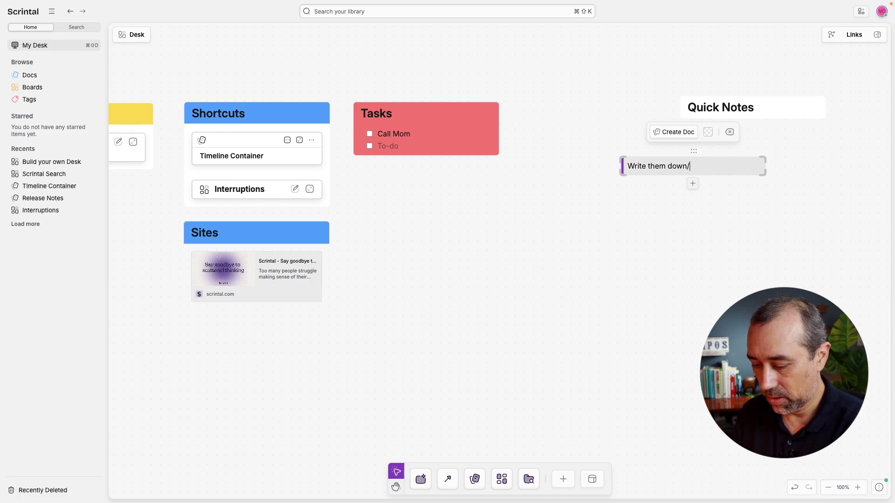
{"action": "left_click", "coordinate": [715, 227]}
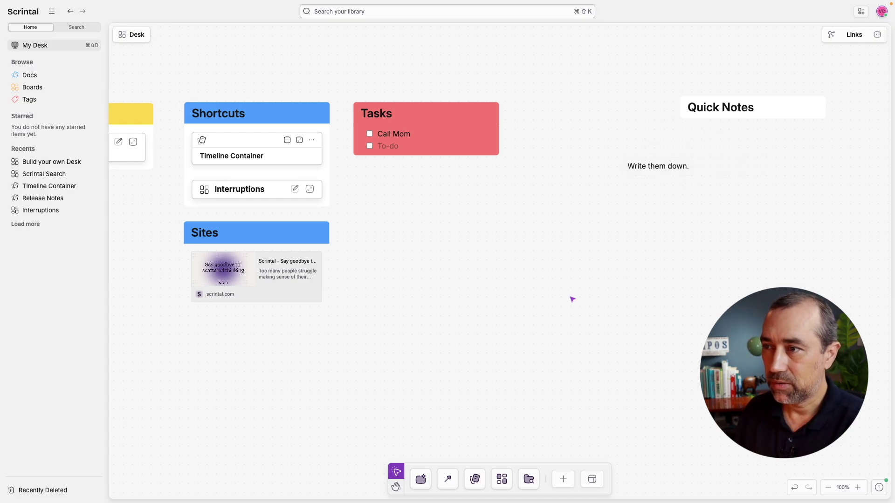
Step: Add a 'Many ideas.' text block under the first, then select both lines and create a doc
{"action": "left_click", "coordinate": [559, 489]}
{"action": "left_click", "coordinate": [389, 298]}
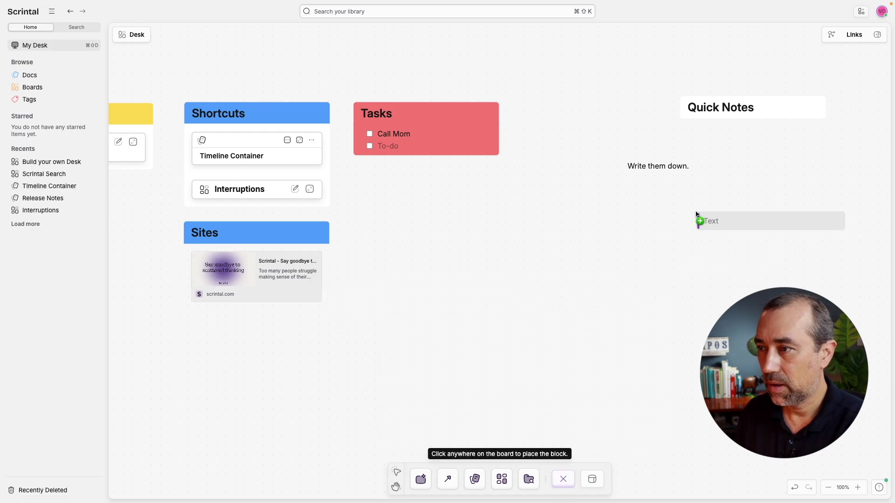
{"action": "left_click", "coordinate": [696, 214]}
{"action": "type", "text": "Many ideas."}
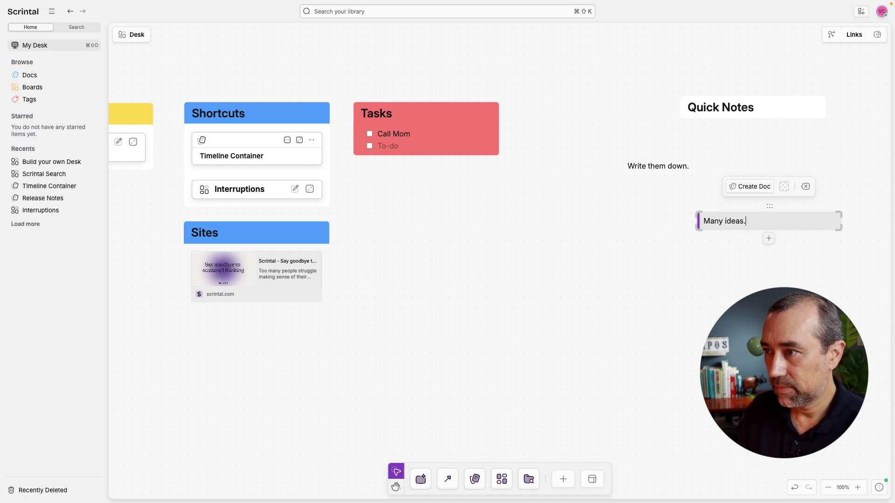
{"action": "key", "text": "Escape"}
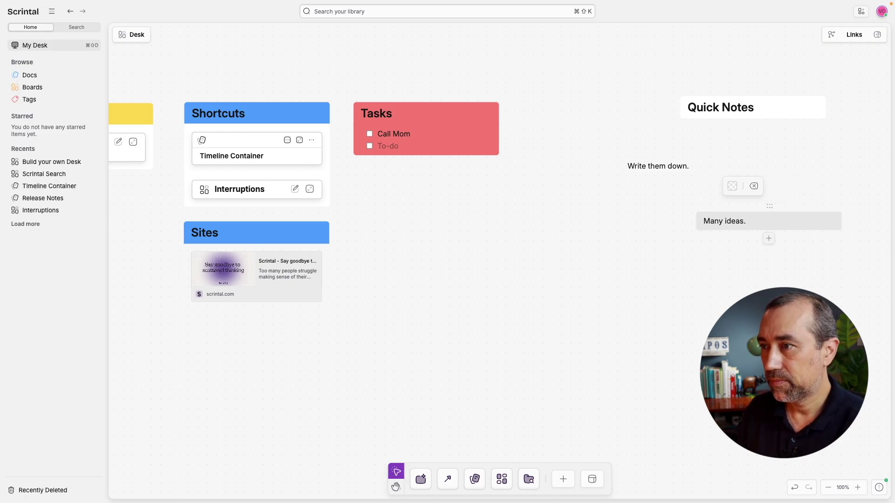
{"action": "left_click_drag", "start_coordinate": [770, 206], "coordinate": [689, 177]}
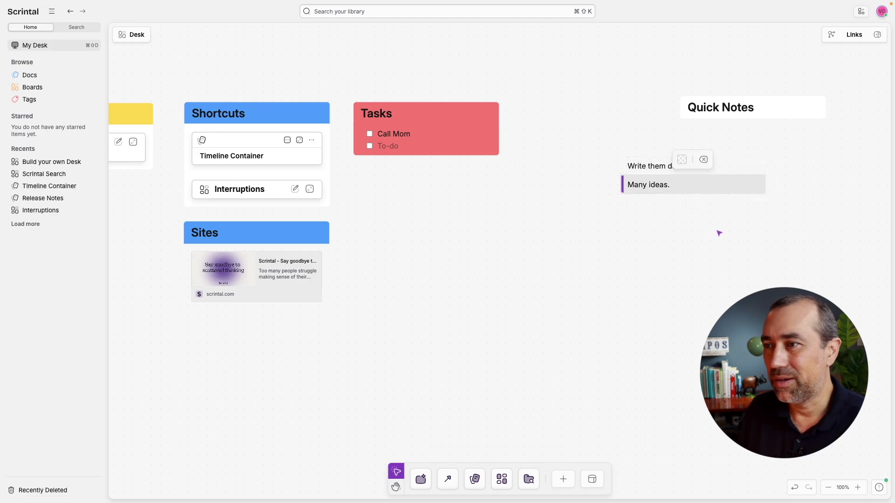
{"action": "left_click_drag", "start_coordinate": [605, 146], "coordinate": [769, 234]}
{"action": "left_click", "coordinate": [682, 141]}
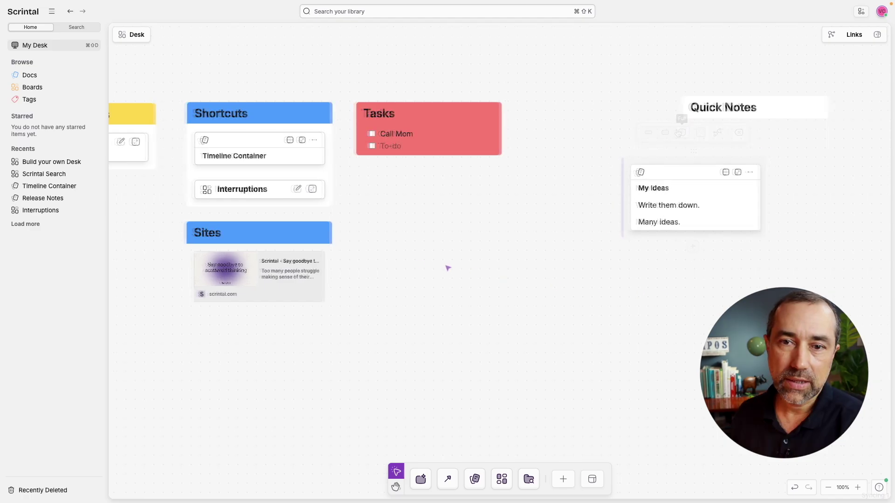
Step: Visit the Search board, return to My Desk near Work in Progress, then open Build your own Desk
{"action": "left_click", "coordinate": [65, 174]}
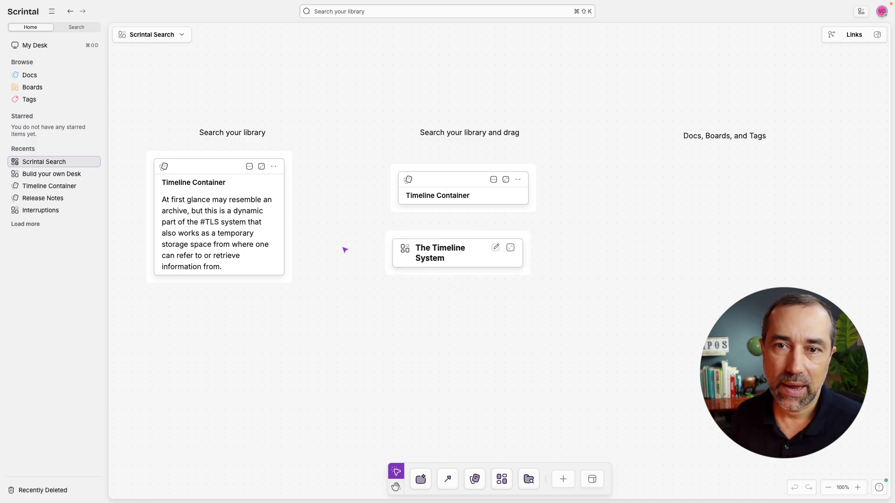
{"action": "left_click", "coordinate": [44, 45]}
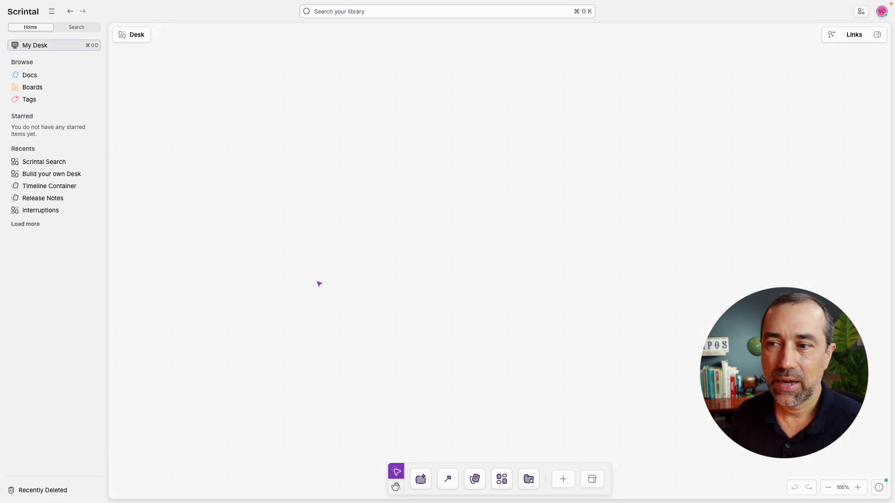
{"action": "left_click", "coordinate": [396, 487]}
{"action": "left_click_drag", "start_coordinate": [363, 413], "coordinate": [581, 425]}
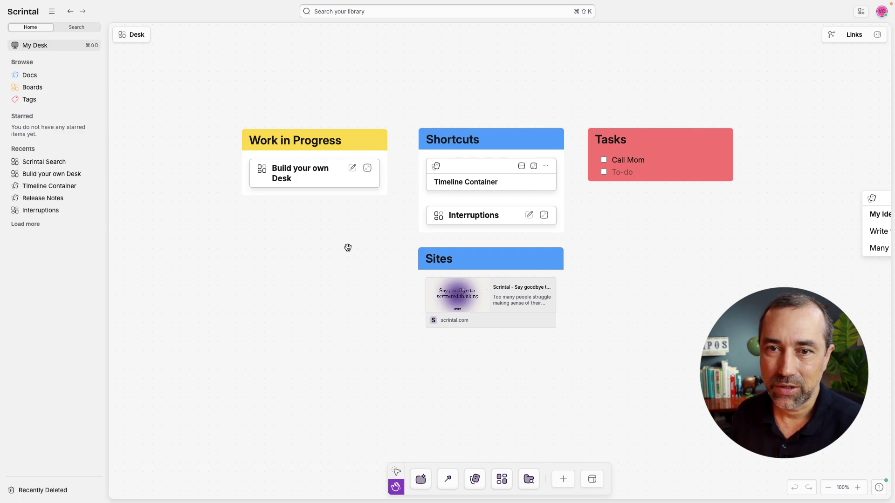
{"action": "key", "text": "v"}
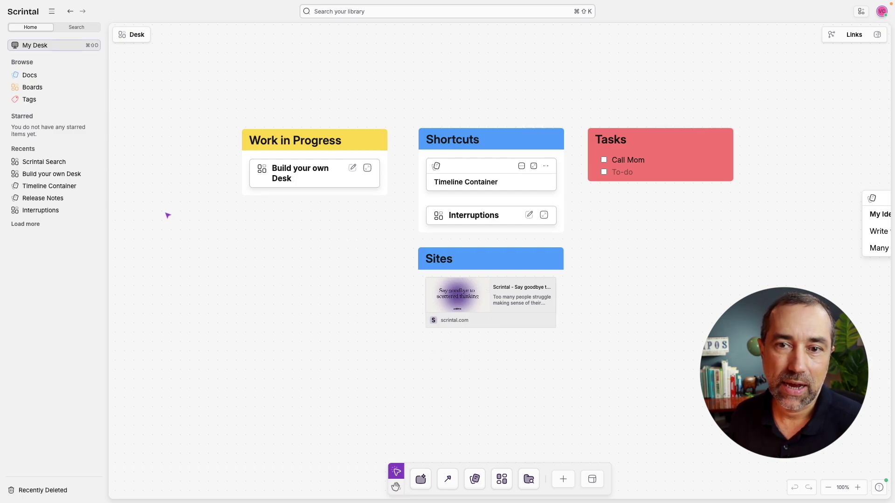
{"action": "left_click", "coordinate": [70, 174]}
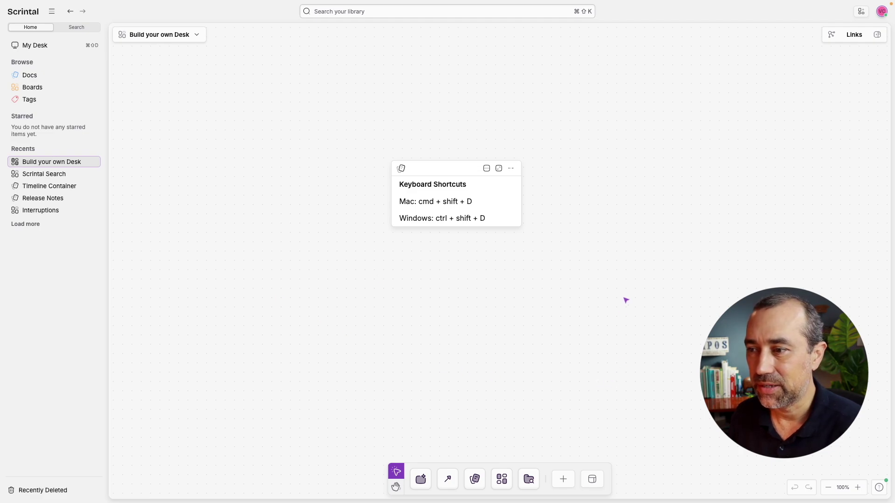
Step: On Build your own Desk, create a text block with an inline link to the My Ideas doc
{"action": "double_click", "coordinate": [610, 324]}
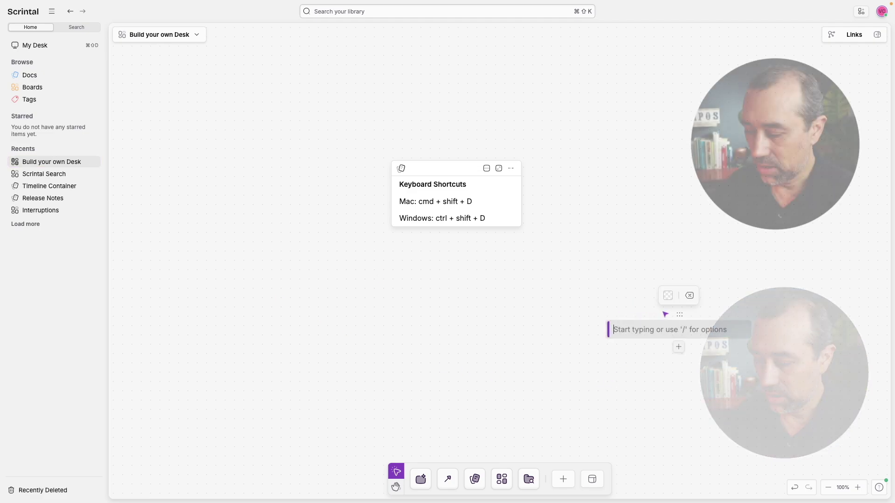
{"action": "type", "text": "+my"}
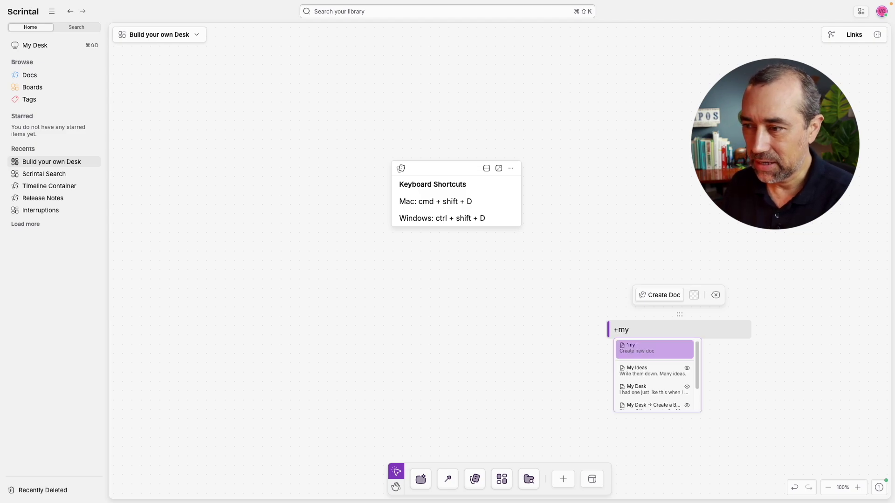
{"action": "left_click", "coordinate": [651, 371]}
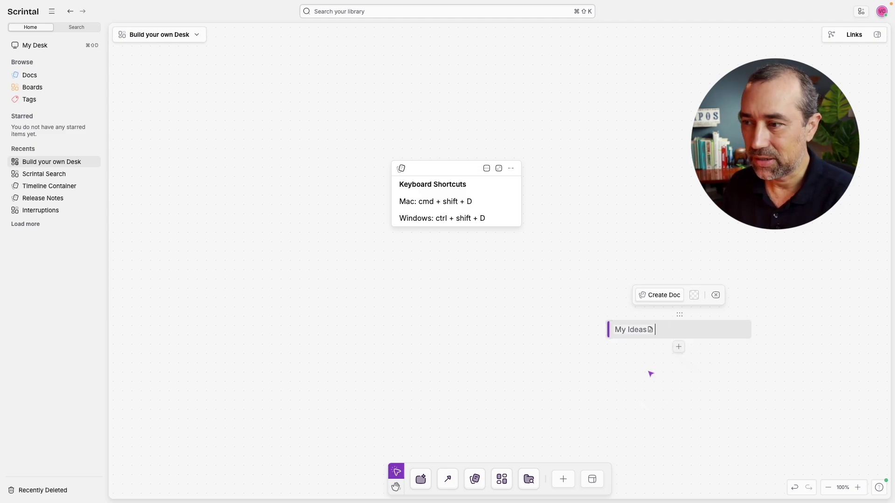
{"action": "left_click", "coordinate": [661, 390]}
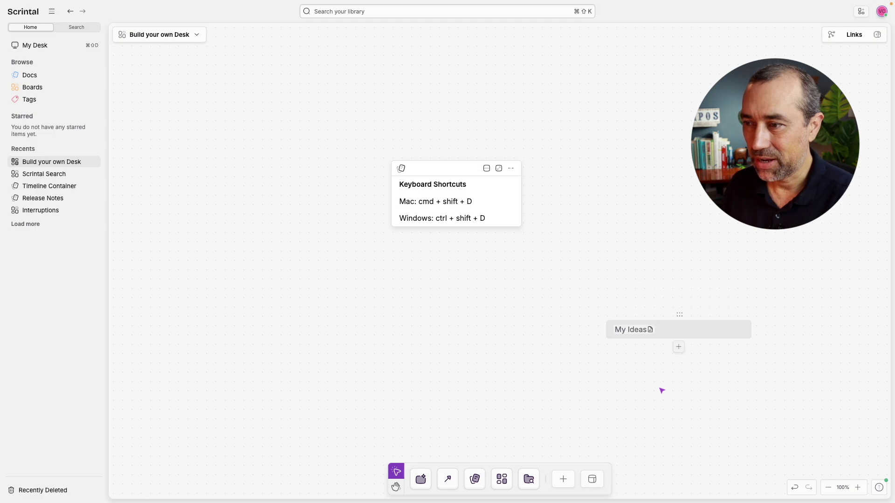
Step: Open the My Ideas doc preview from its link, showing 'Write them down.' and 'Many ideas.'
{"action": "left_click", "coordinate": [641, 332]}
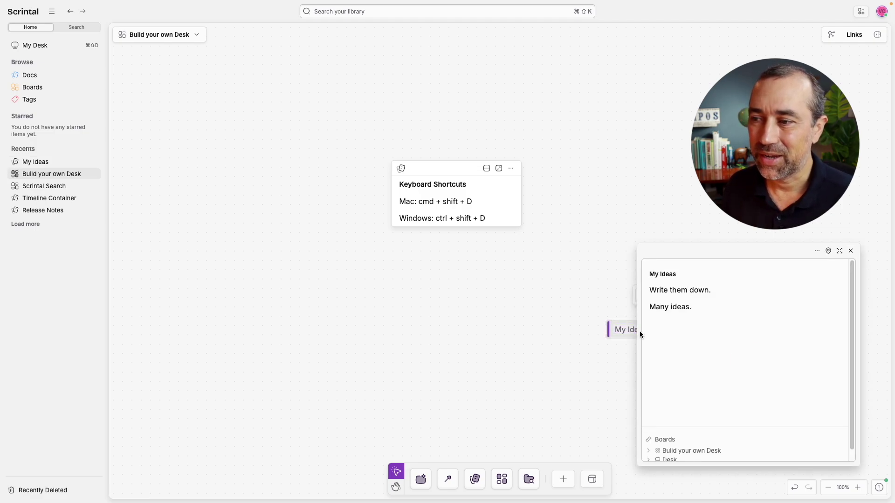